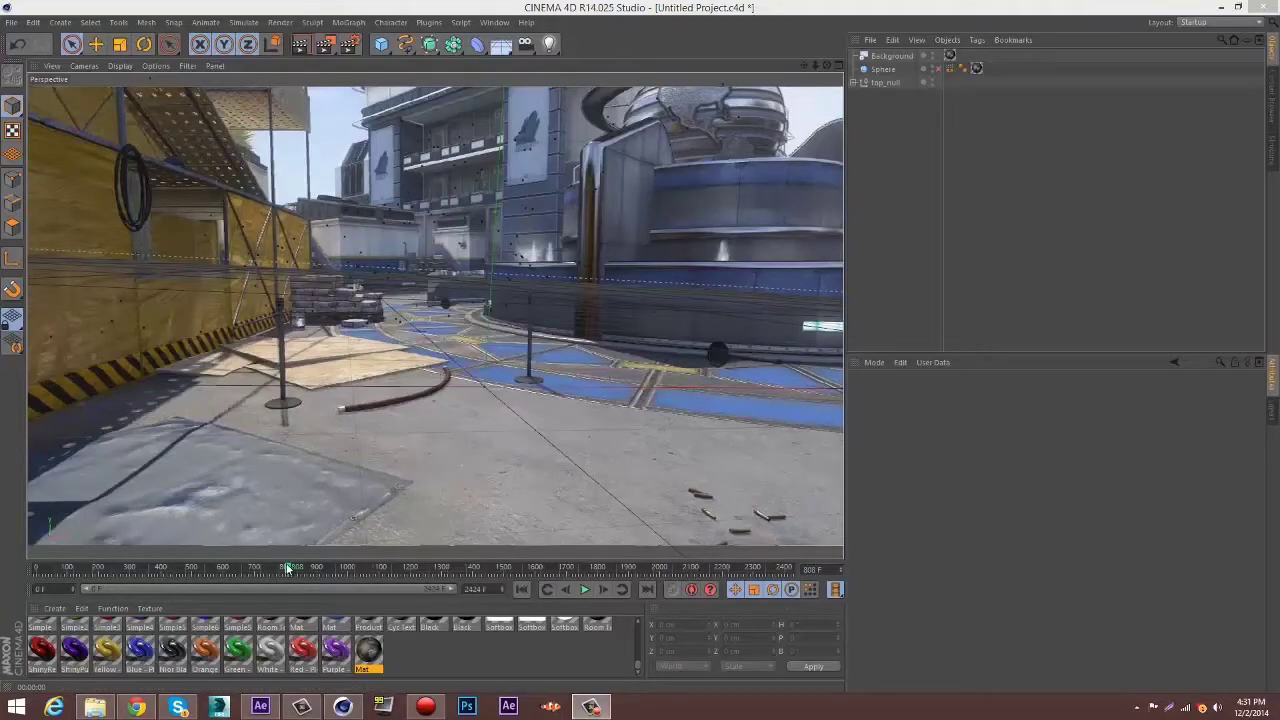
# Scrub through the tracked camera animation, then start merging an external file into the scene.
pyautogui.moveTo(287, 568)
pyautogui.mouseDown()
pyautogui.moveTo(500, 572)
pyautogui.moveTo(297, 588)
pyautogui.mouseUp()
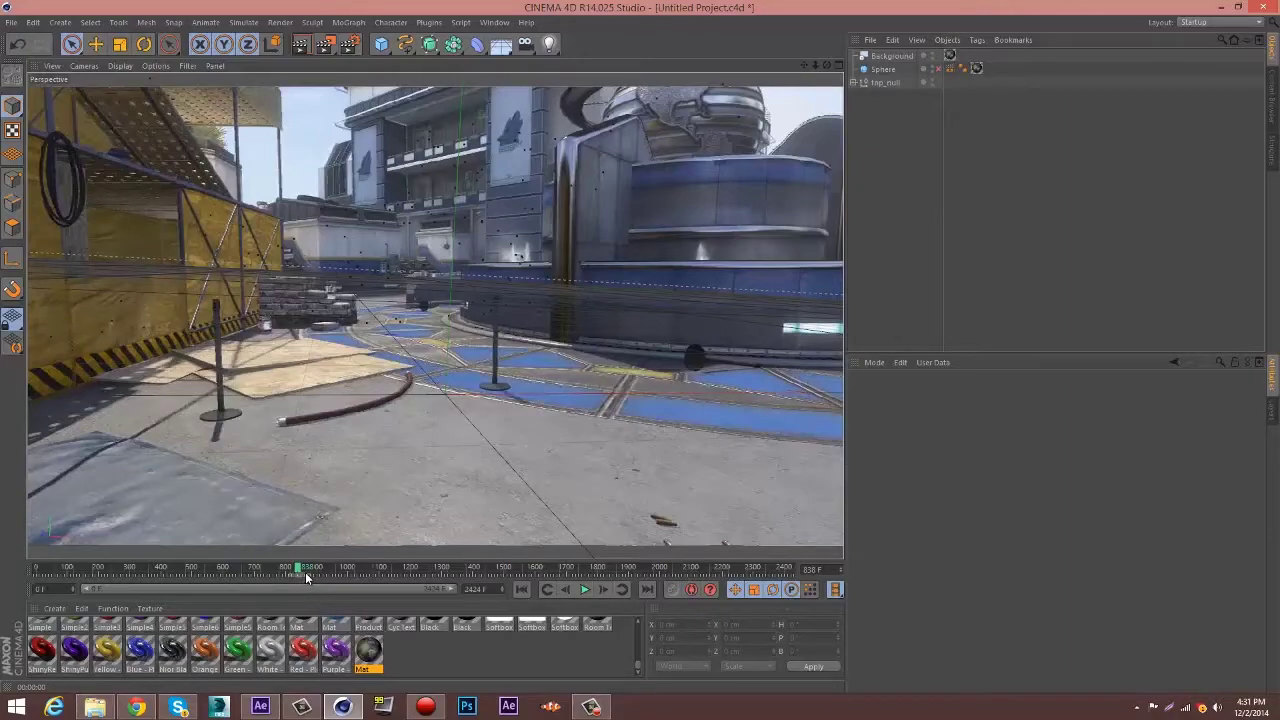
pyautogui.moveTo(305, 570)
pyautogui.mouseDown()
pyautogui.moveTo(428, 571)
pyautogui.moveTo(283, 572)
pyautogui.mouseUp()
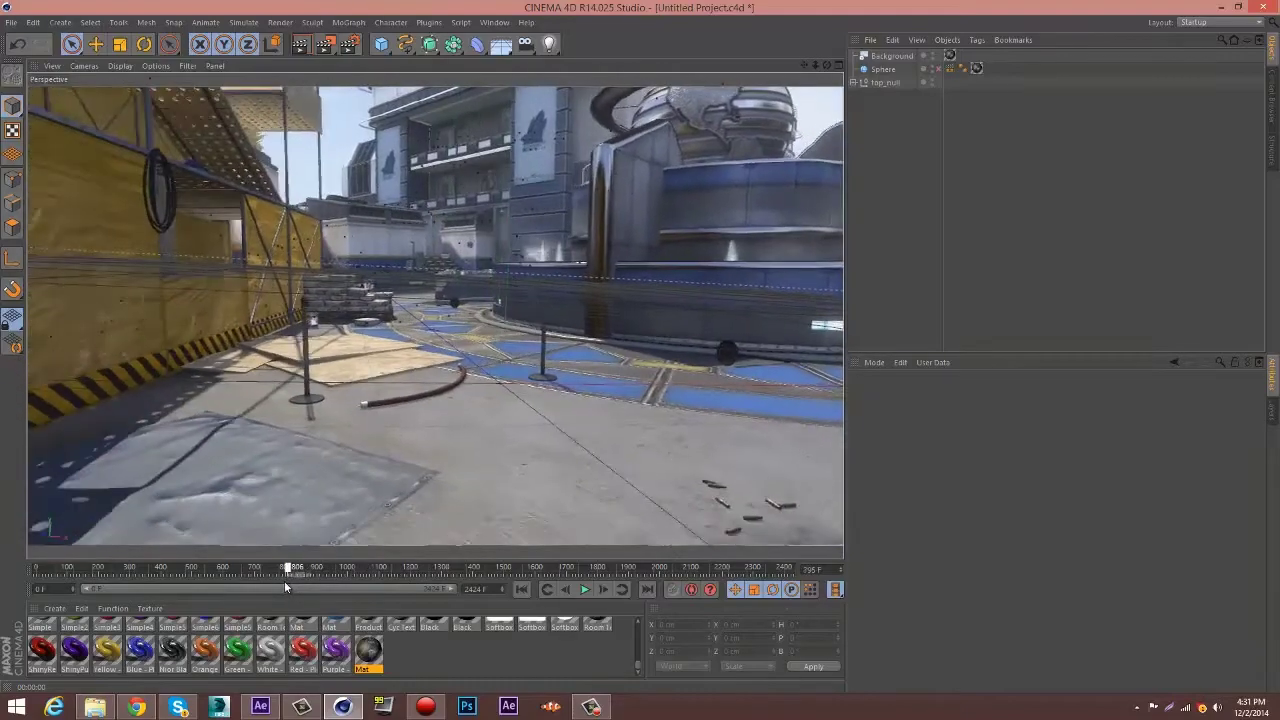
pyautogui.click(10, 22)
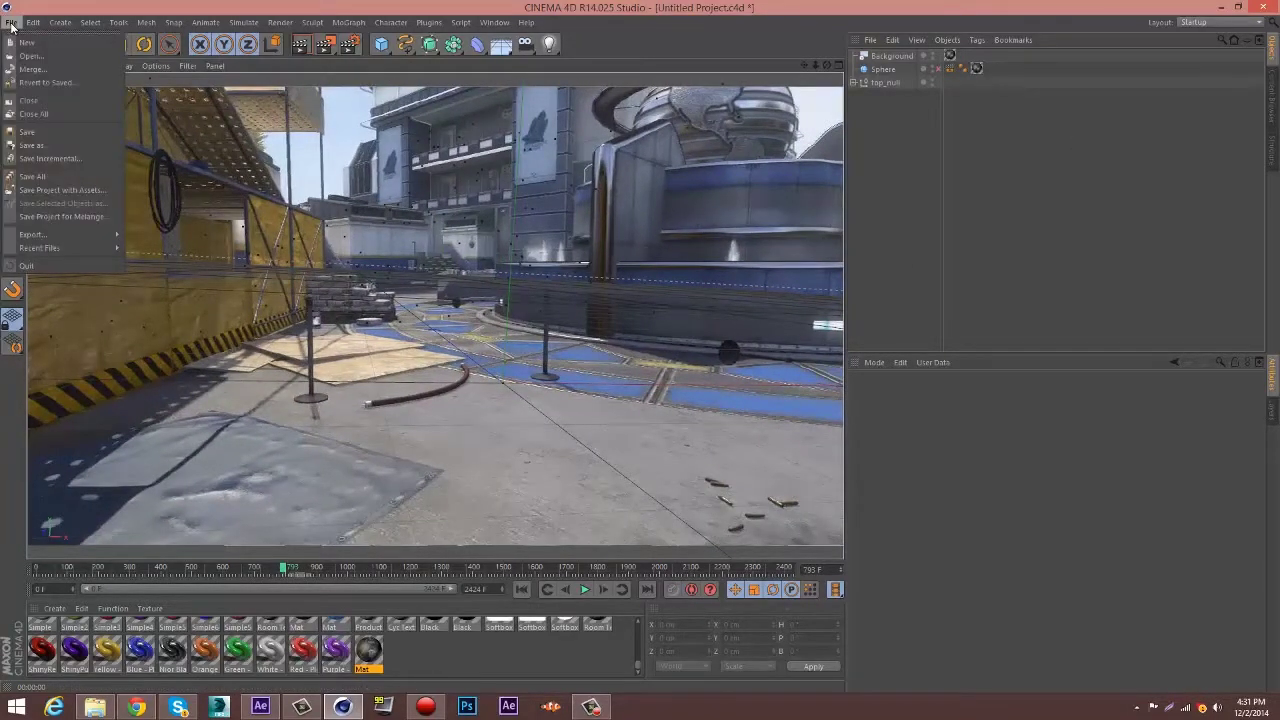
pyautogui.click(43, 70)
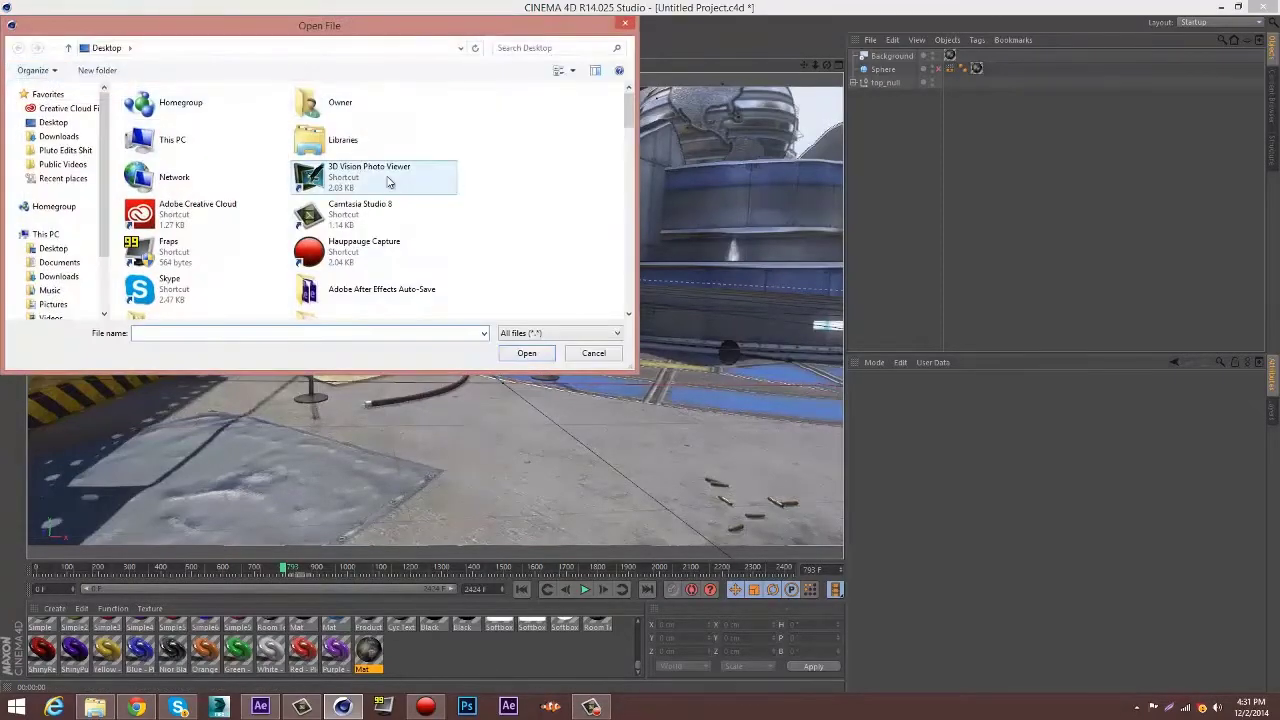
# Pick Pluto new logo.ai from the Desktop folder and open it for import.
pyautogui.moveTo(630, 105); pyautogui.dragTo(594, 208)
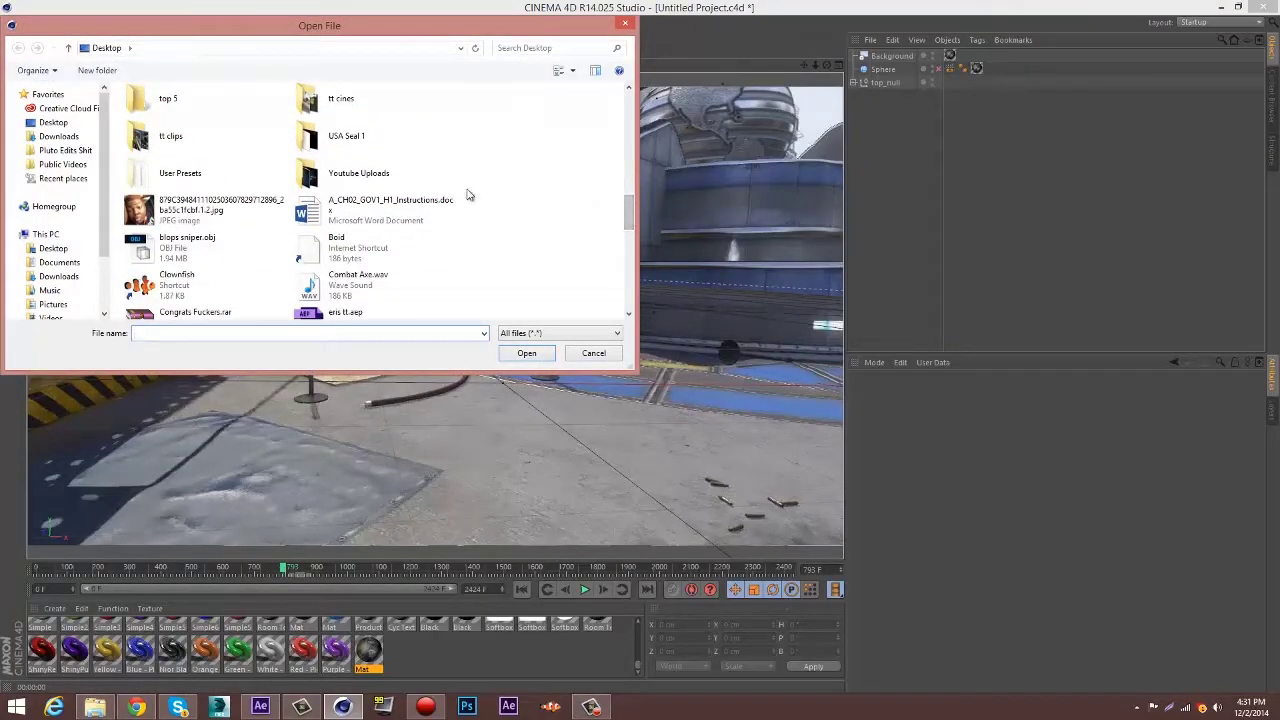
pyautogui.scroll(-3, 486, 186)
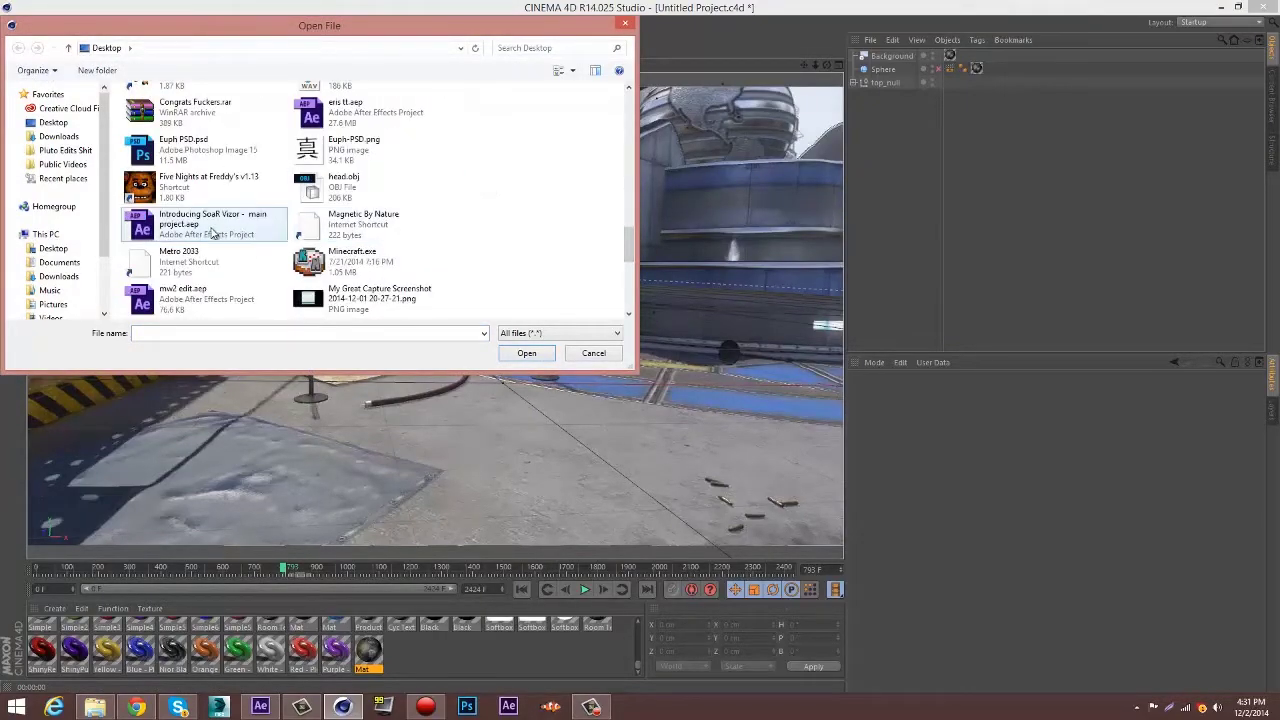
pyautogui.scroll(-5, 400, 260)
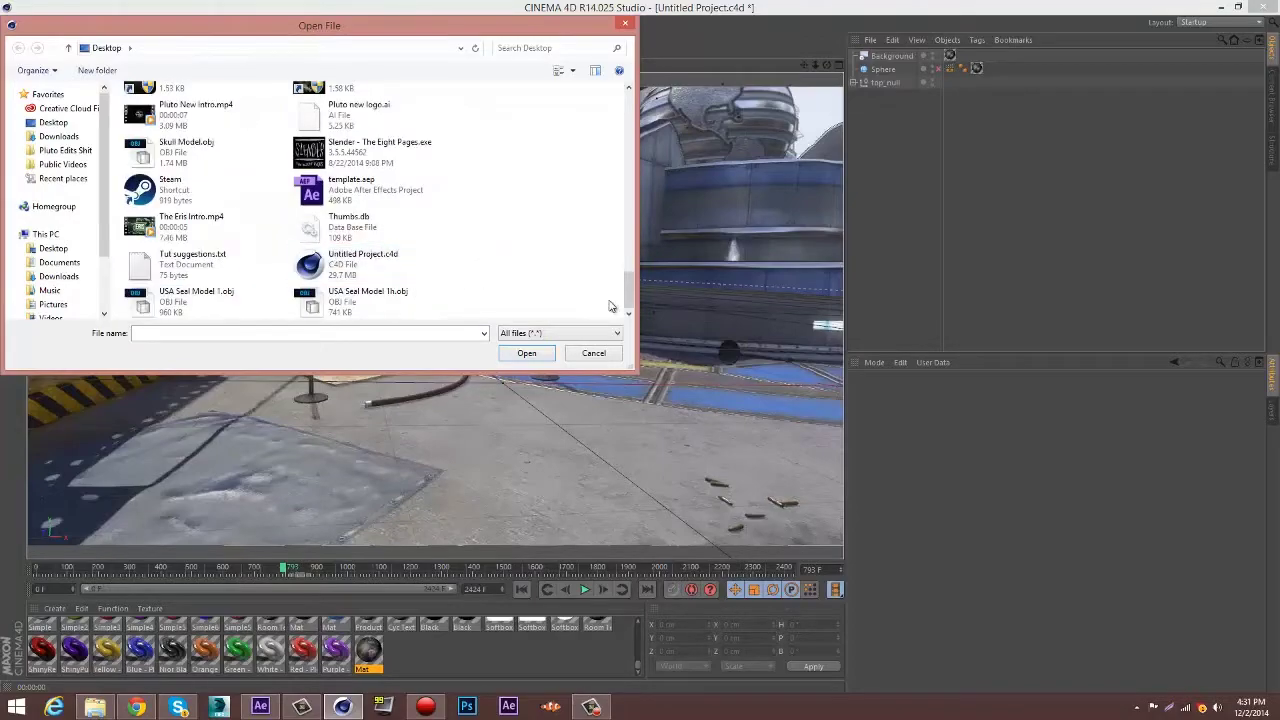
pyautogui.click(335, 122)
pyautogui.scroll(1, 335, 205)
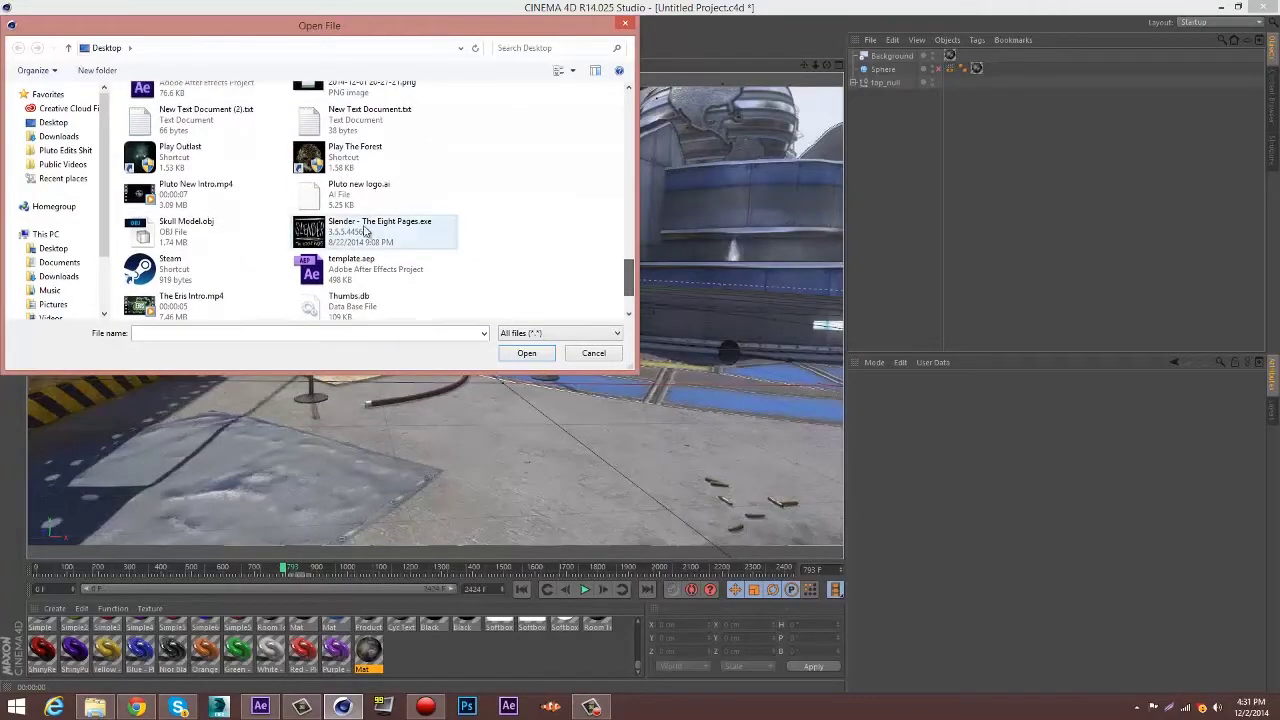
pyautogui.click(537, 357)
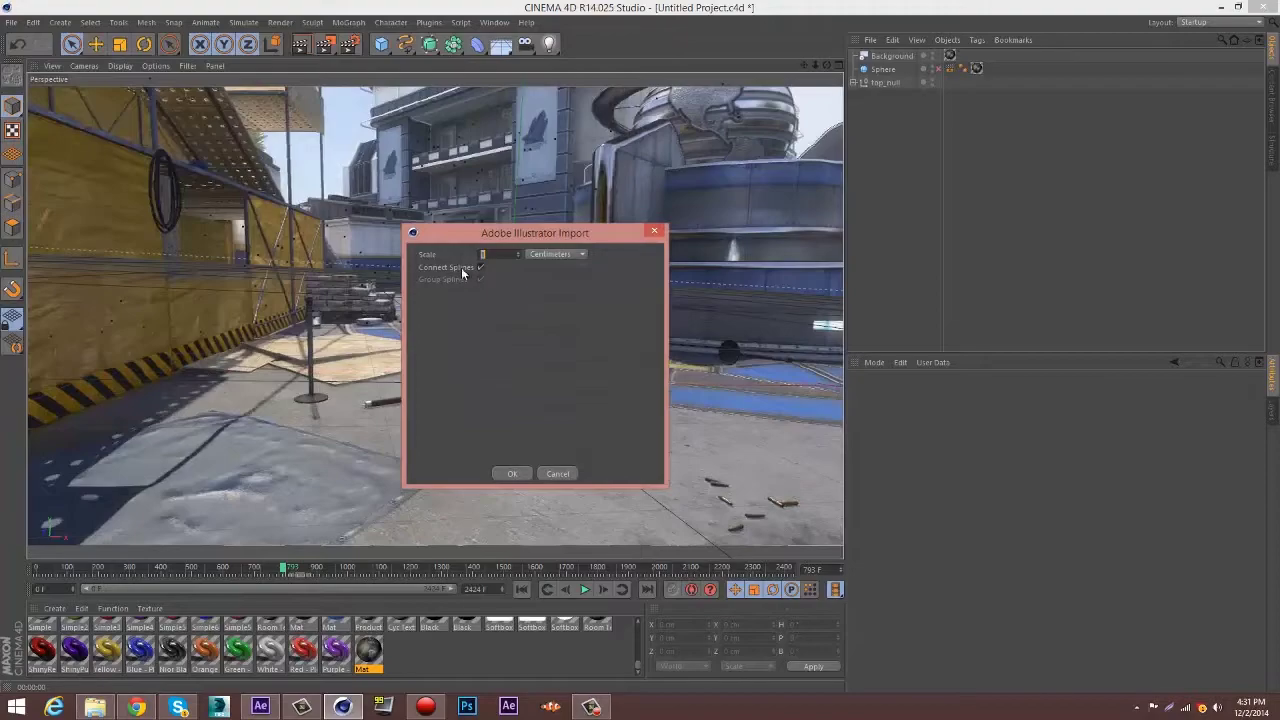
# Accept the Illustrator import settings and expand the Pluto new logo null to show Path 1 and Path 2.
pyautogui.click(511, 474)
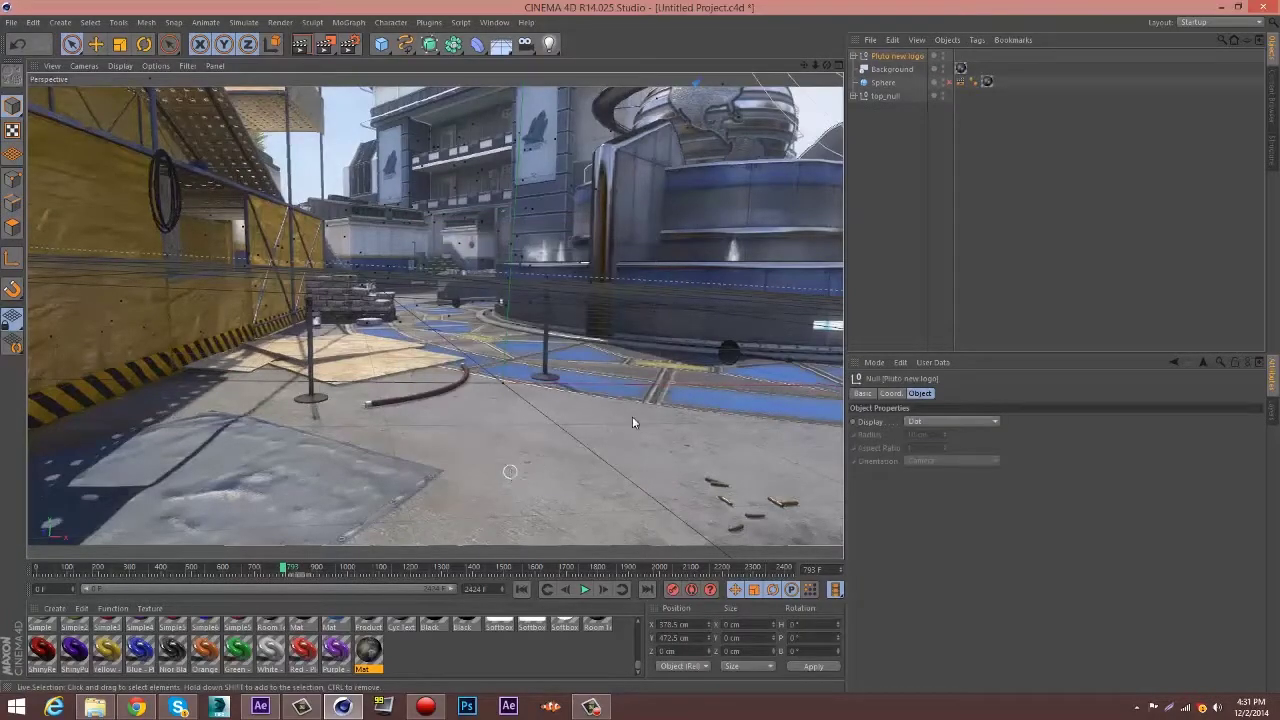
pyautogui.click(854, 56)
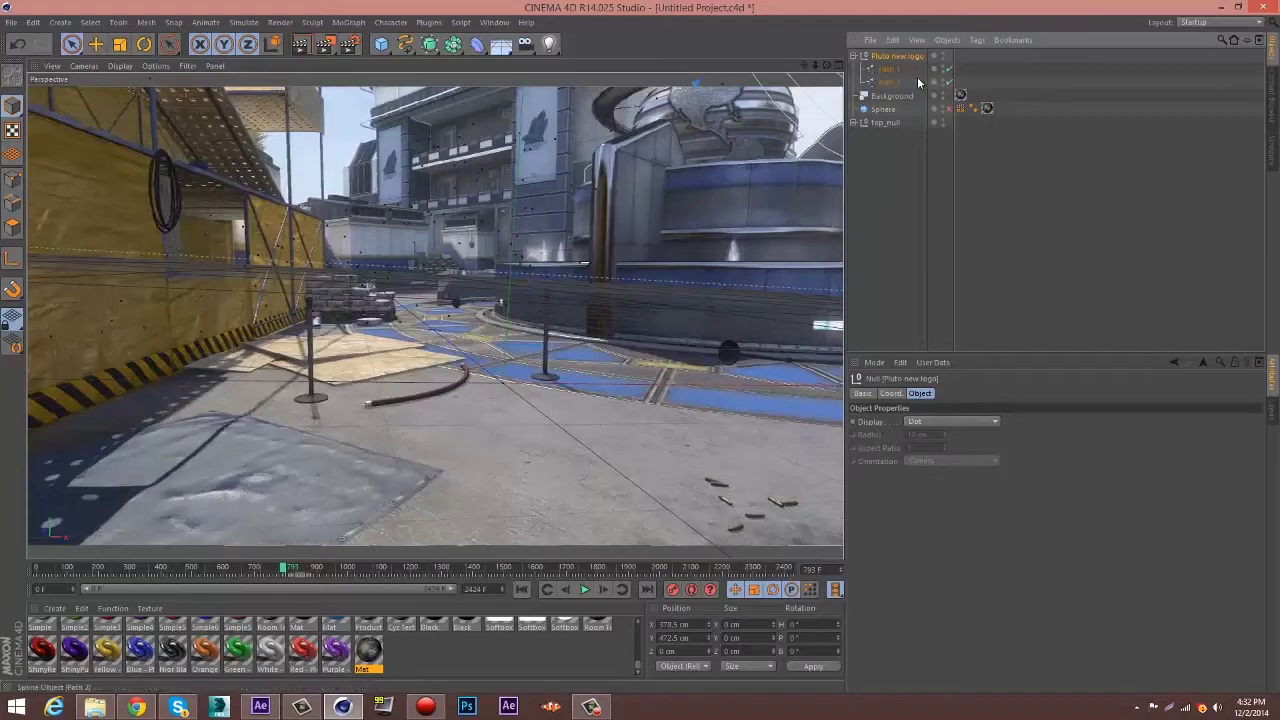
# Add an Extrude NURBS generator and duplicate it to create Extrude NURBS.1.
pyautogui.click(447, 52)
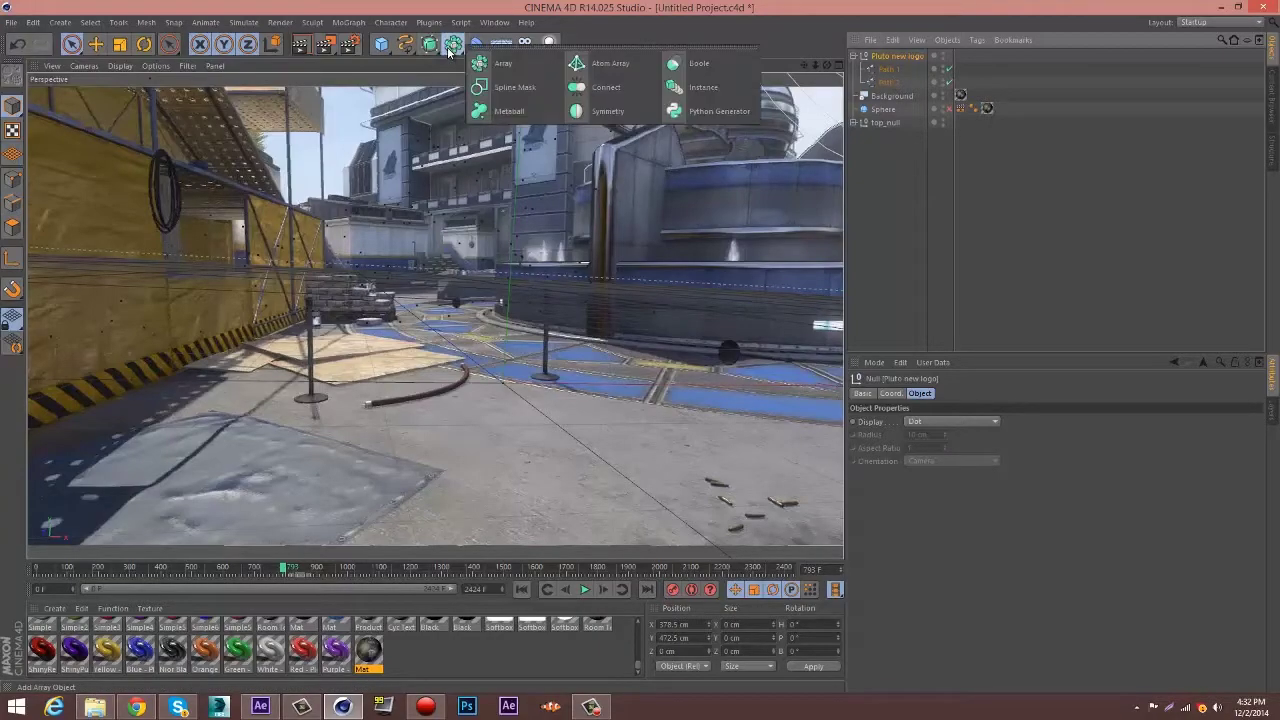
pyautogui.click(429, 44)
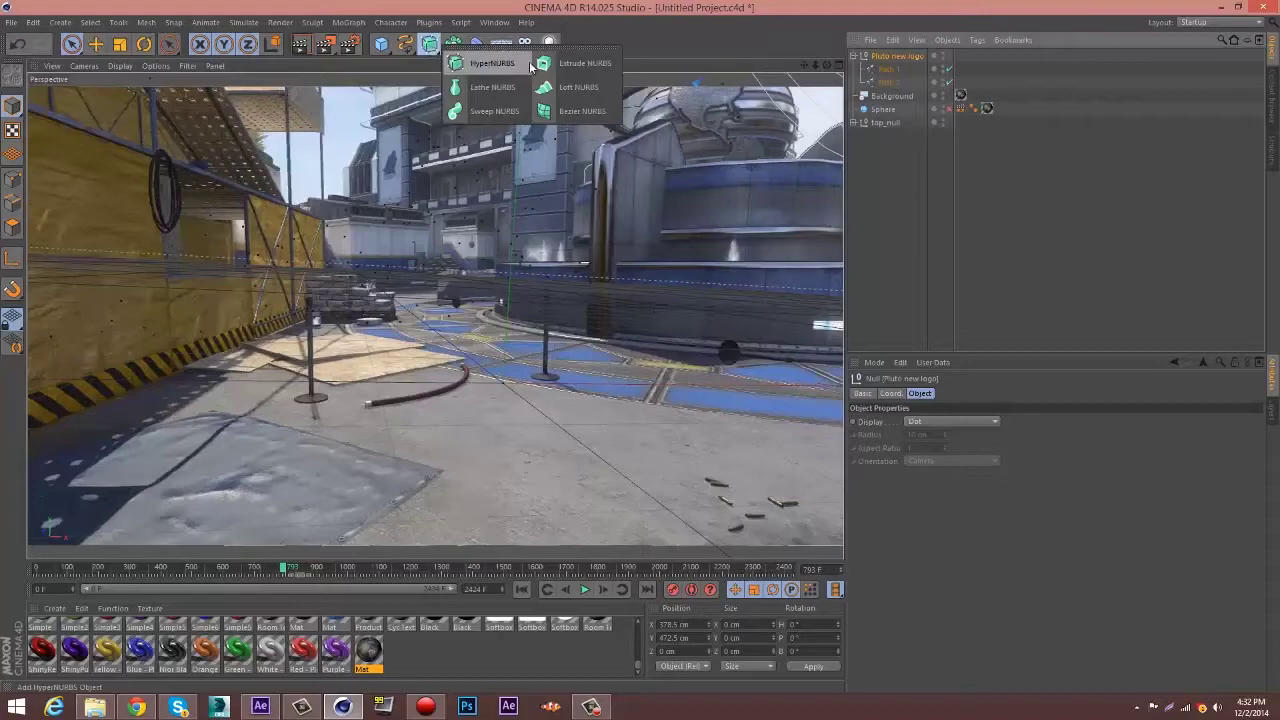
pyautogui.click(575, 66)
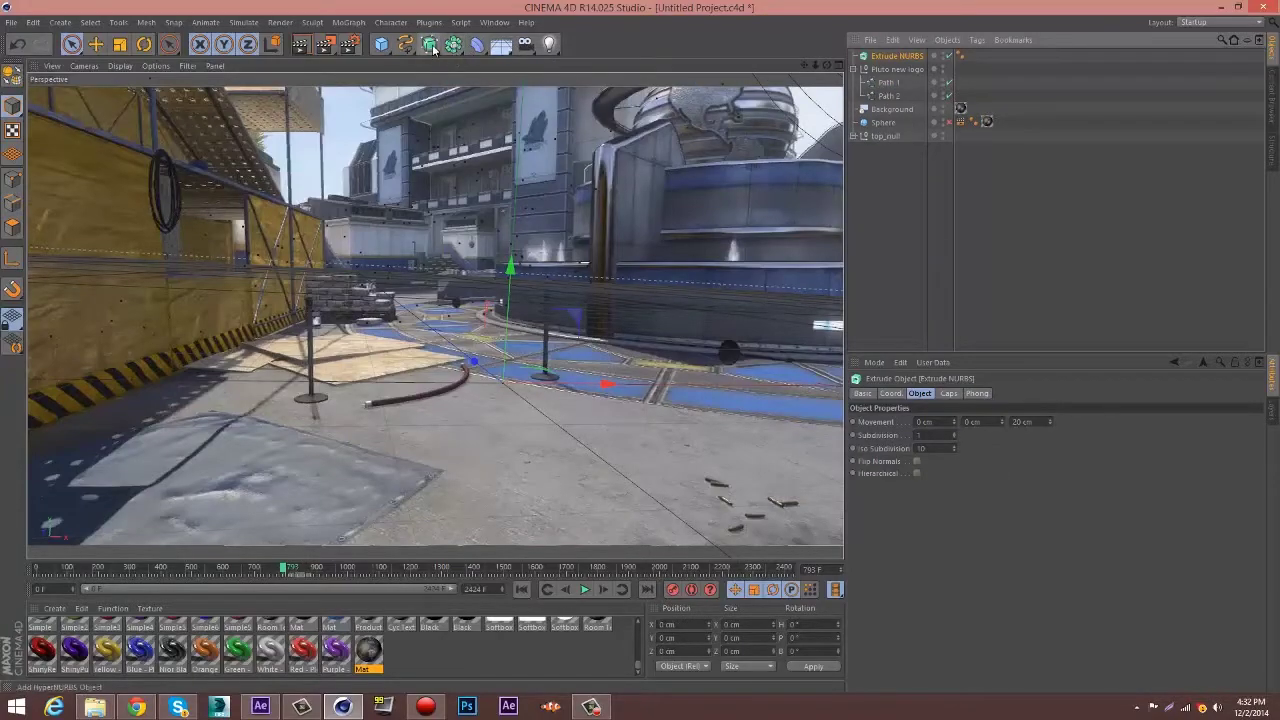
pyautogui.click(429, 44)
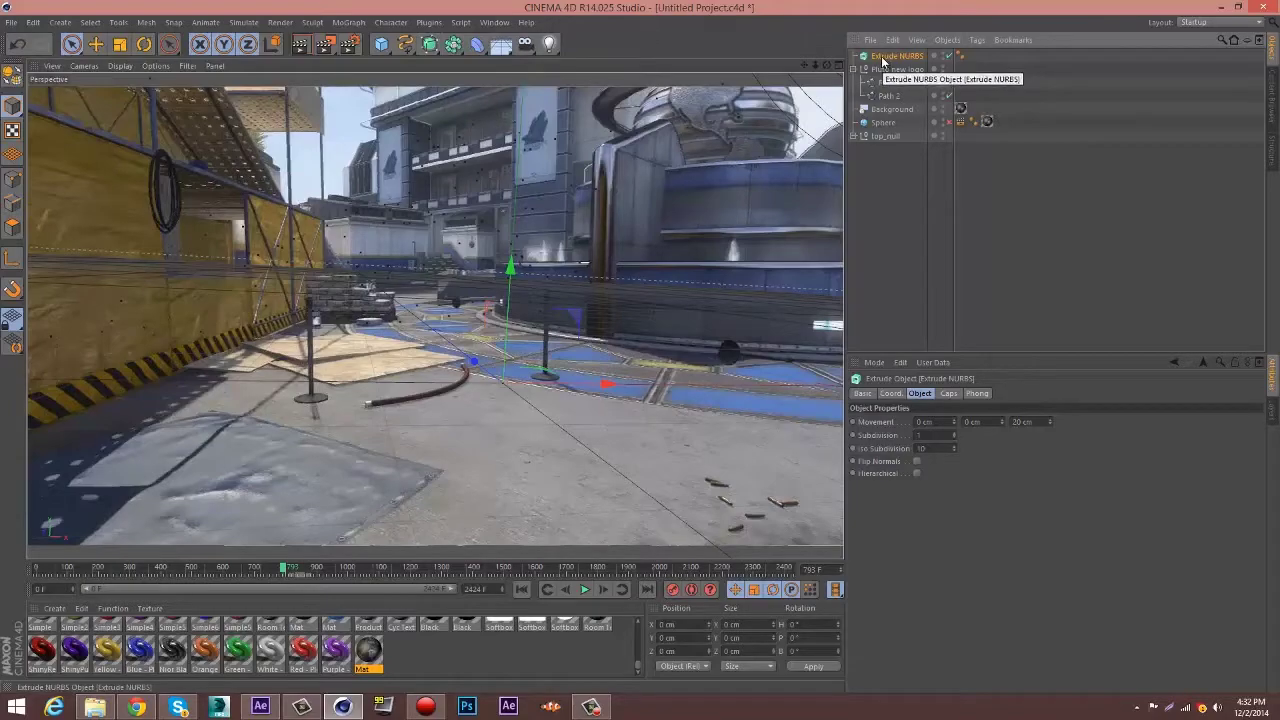
pyautogui.hotkey('ctrl', 'c')
pyautogui.hotkey('ctrl', 'v')
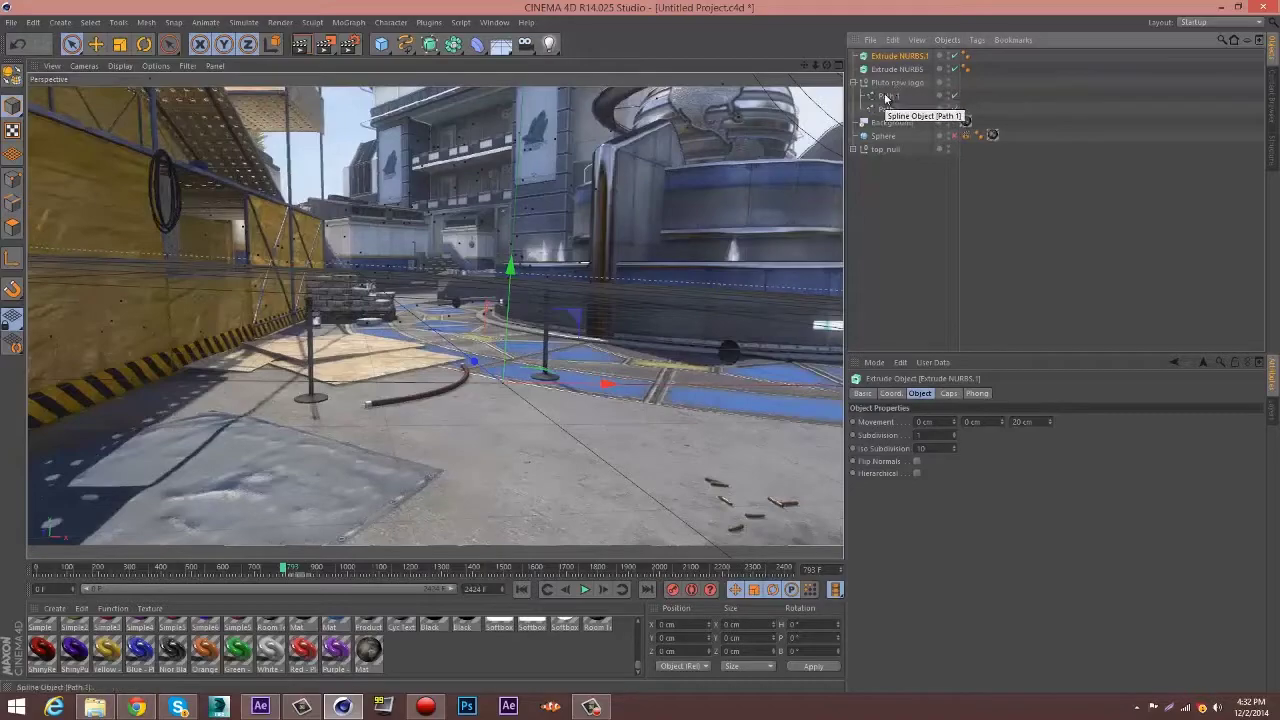
# Parent the paths under the Extrude NURBS objects, delete the empty logo null, and select both extrusions.
pyautogui.moveTo(890, 95); pyautogui.dragTo(897, 76)
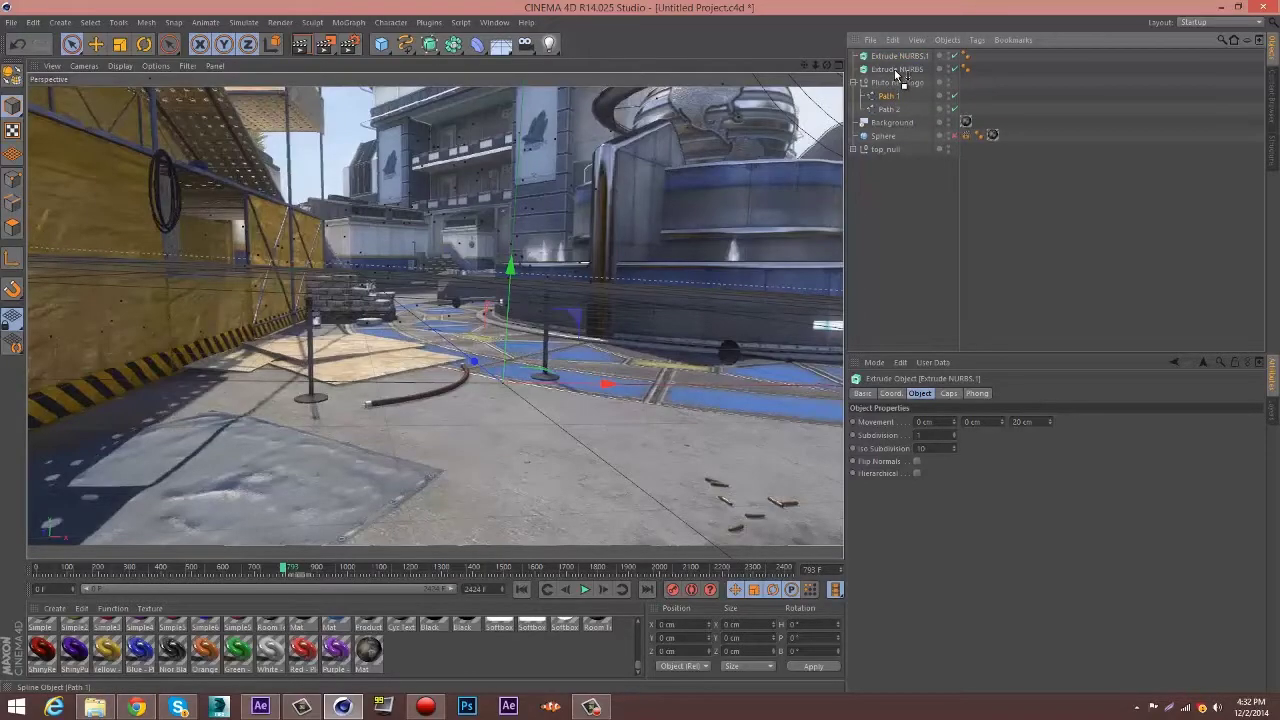
pyautogui.moveTo(897, 75); pyautogui.dragTo(900, 58)
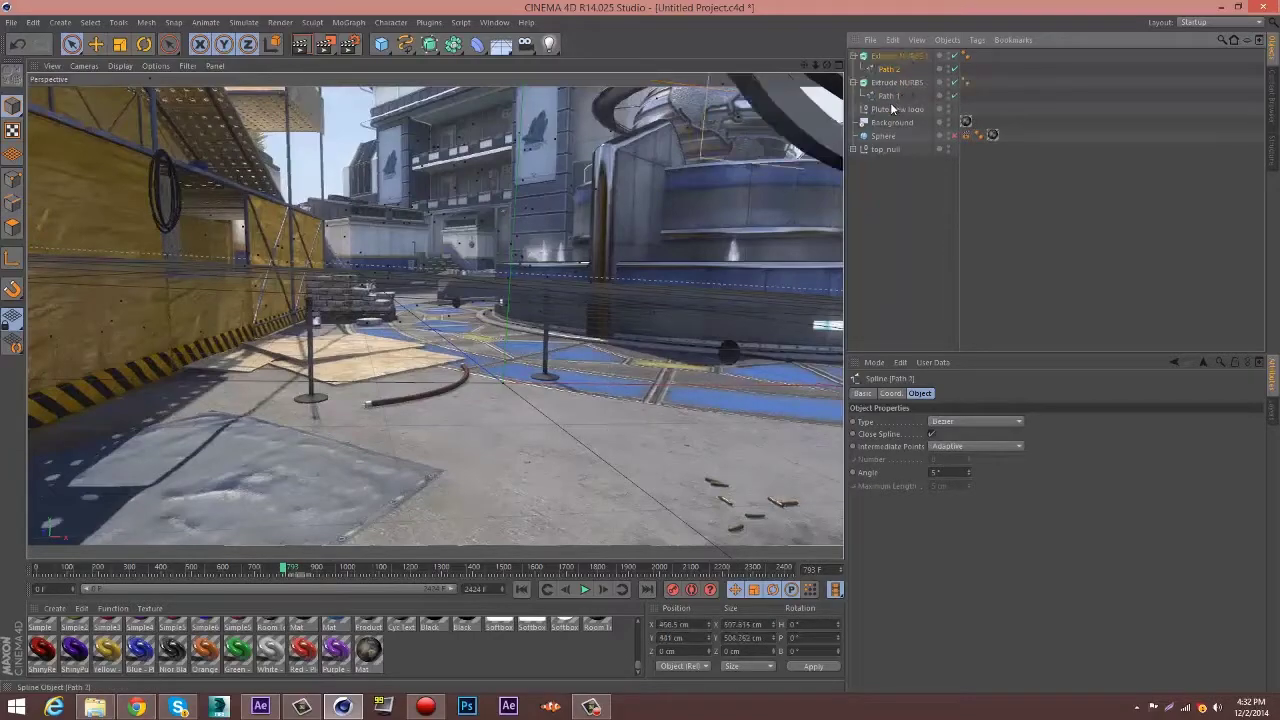
pyautogui.click(883, 111)
pyautogui.press('Delete')
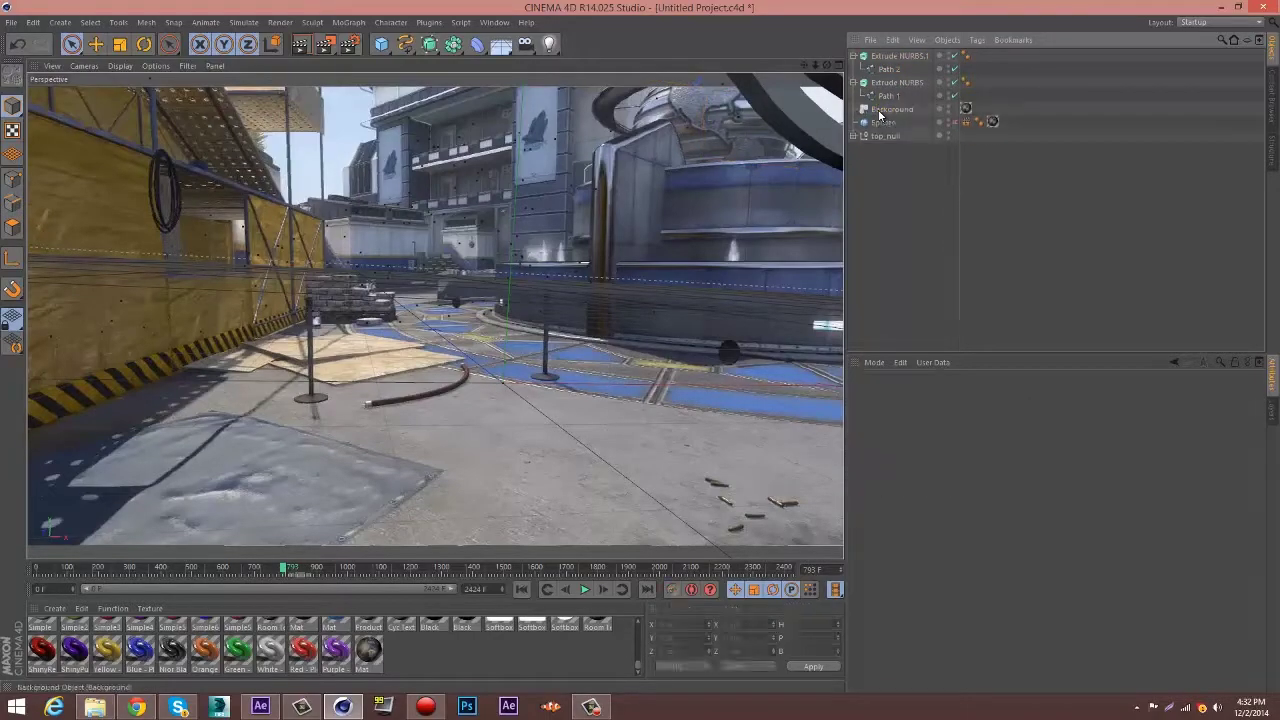
pyautogui.click(897, 56)
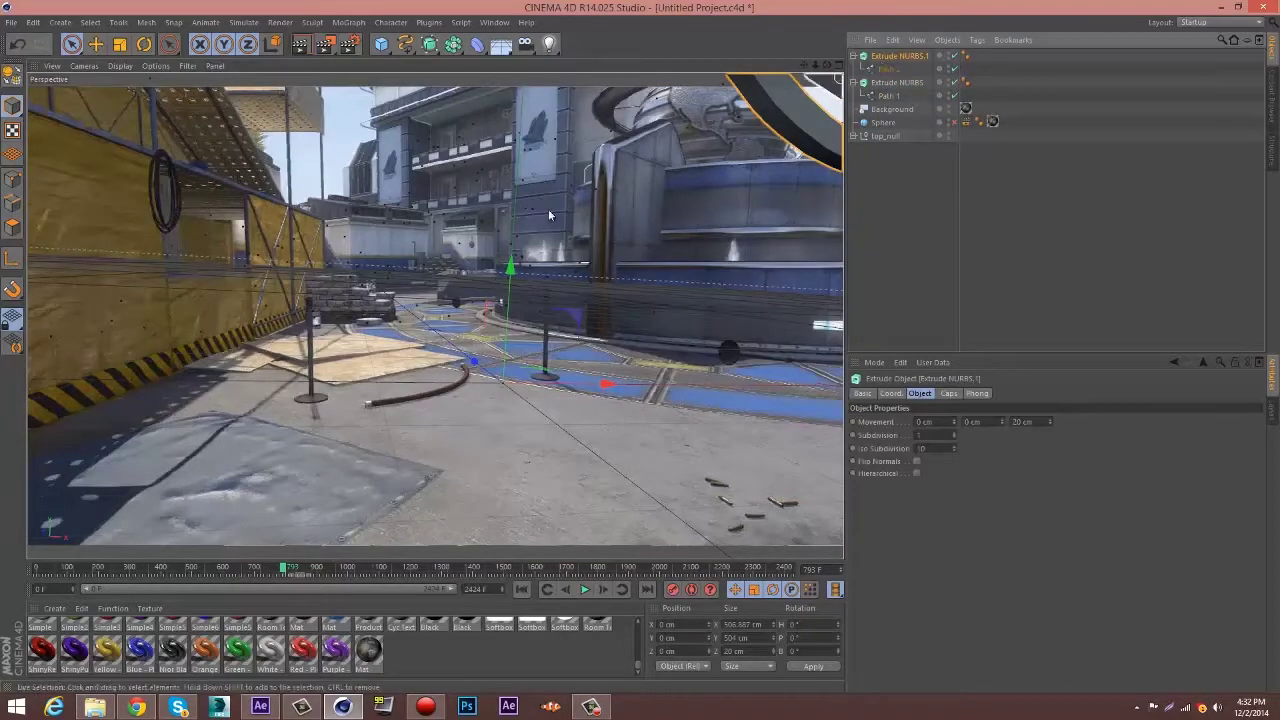
pyautogui.keyDown('shift'); pyautogui.click(892, 89); pyautogui.keyUp('shift')
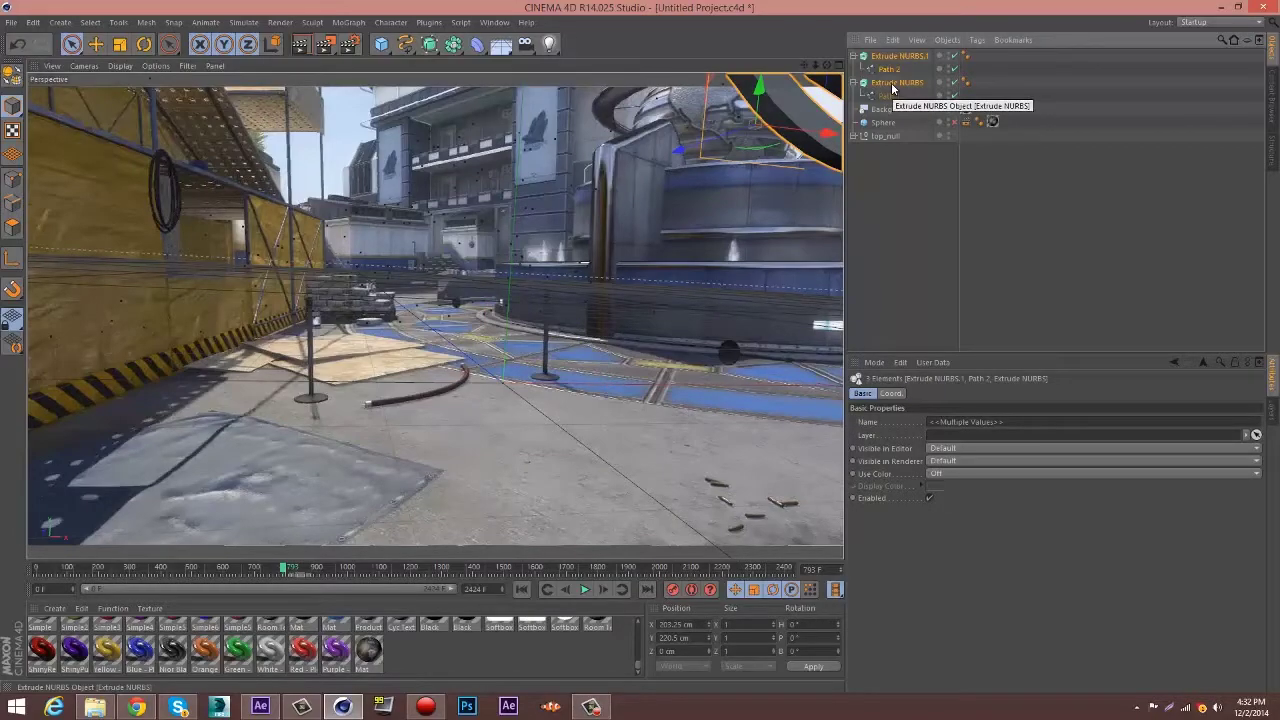
# Group both extrusions under a new Null with Alt+G and move it left and down.
pyautogui.hotkey('alt', 'g')
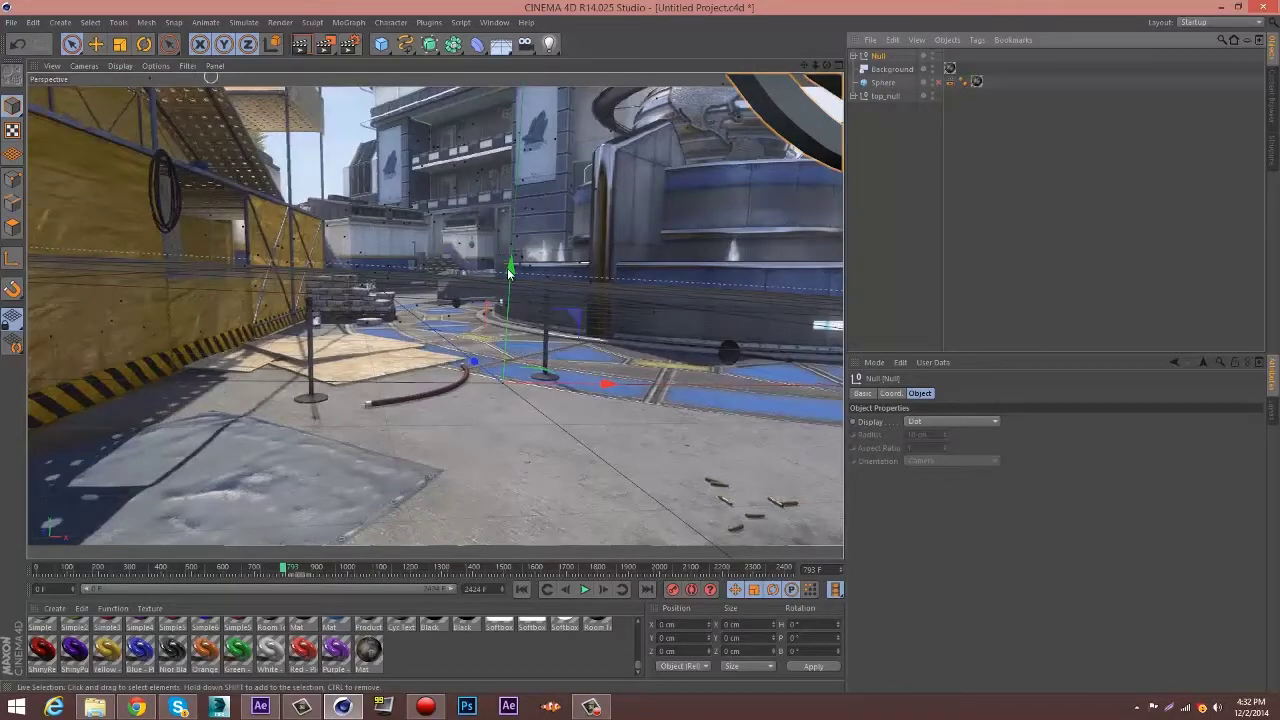
pyautogui.moveTo(567, 387)
pyautogui.mouseDown()
pyautogui.moveTo(385, 410)
pyautogui.moveTo(160, 404)
pyautogui.mouseUp()
pyautogui.moveTo(158, 266); pyautogui.dragTo(155, 410)
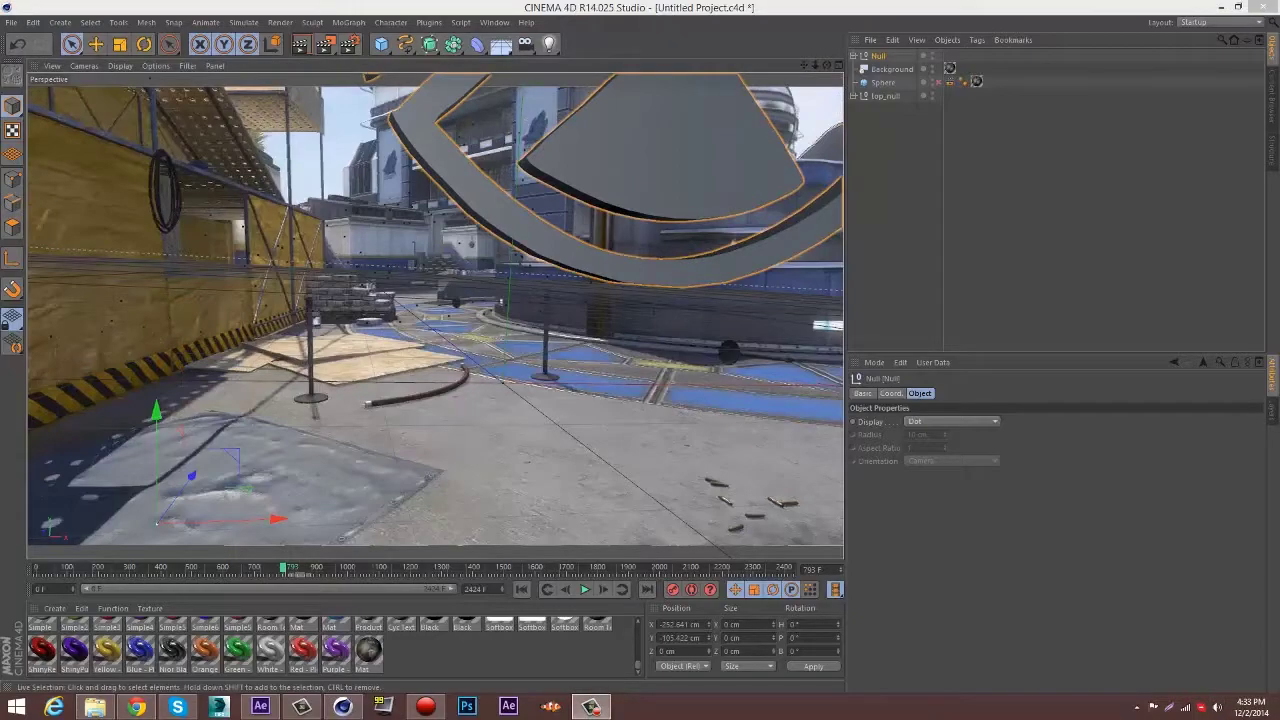
# Raise the logo group's pivot point, then move the group down toward the camera.
pyautogui.click(14, 288)
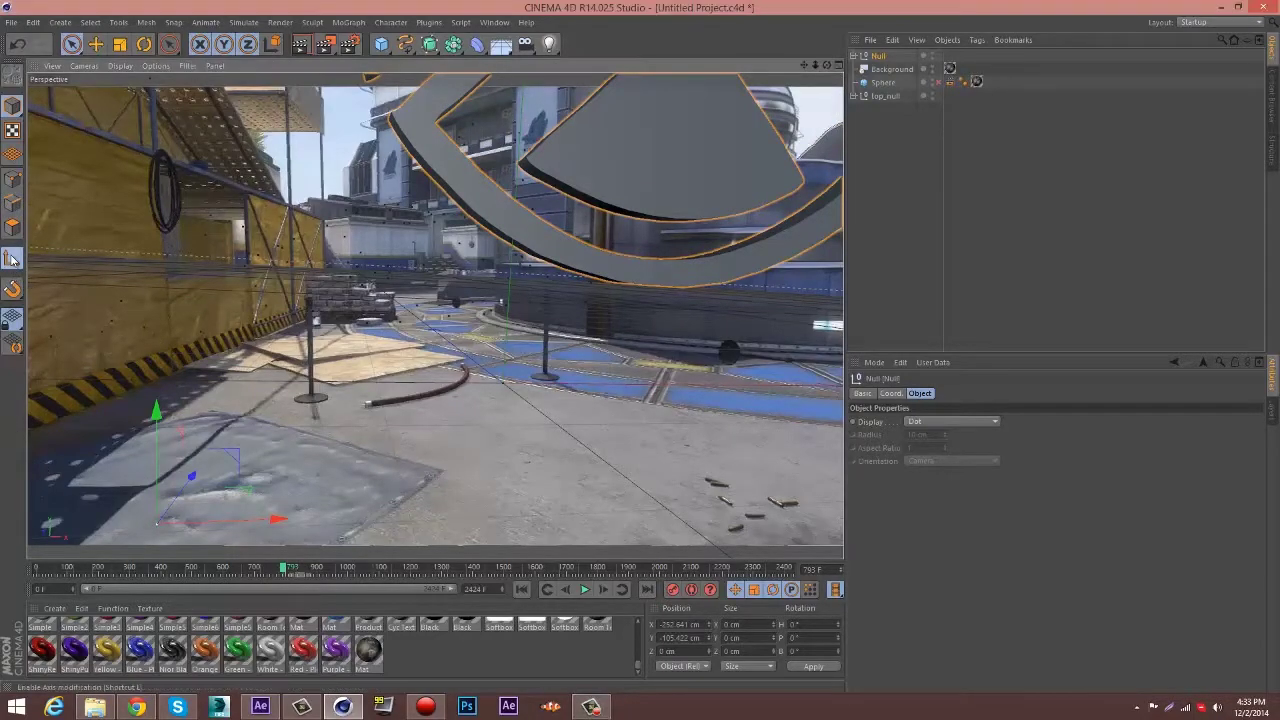
pyautogui.press('l')
pyautogui.moveTo(158, 420)
pyautogui.mouseDown()
pyautogui.moveTo(193, 158)
pyautogui.moveTo(610, 237)
pyautogui.moveTo(596, 263)
pyautogui.moveTo(636, 407)
pyautogui.mouseUp()
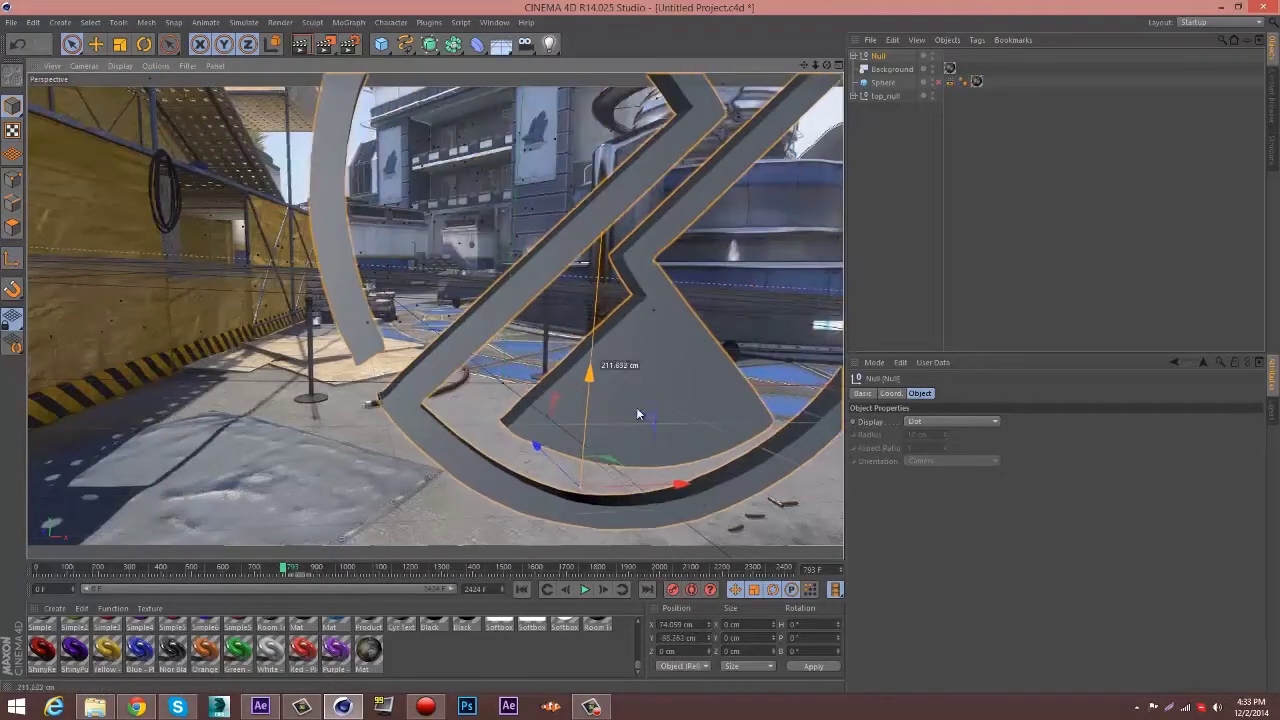
pyautogui.moveTo(686, 488); pyautogui.dragTo(504, 490)
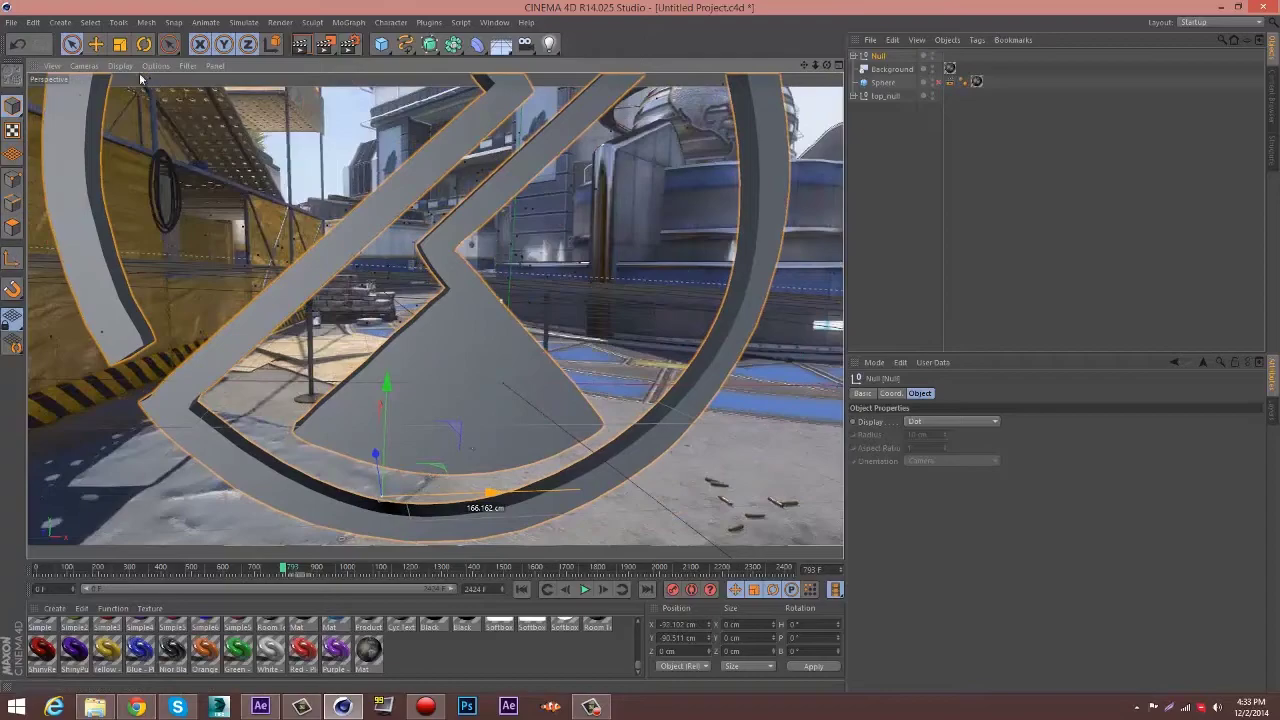
# Scale the logo down to about 27 percent and lift it into the middle of the scene.
pyautogui.click(120, 44)
pyautogui.moveTo(386, 382); pyautogui.dragTo(378, 480)
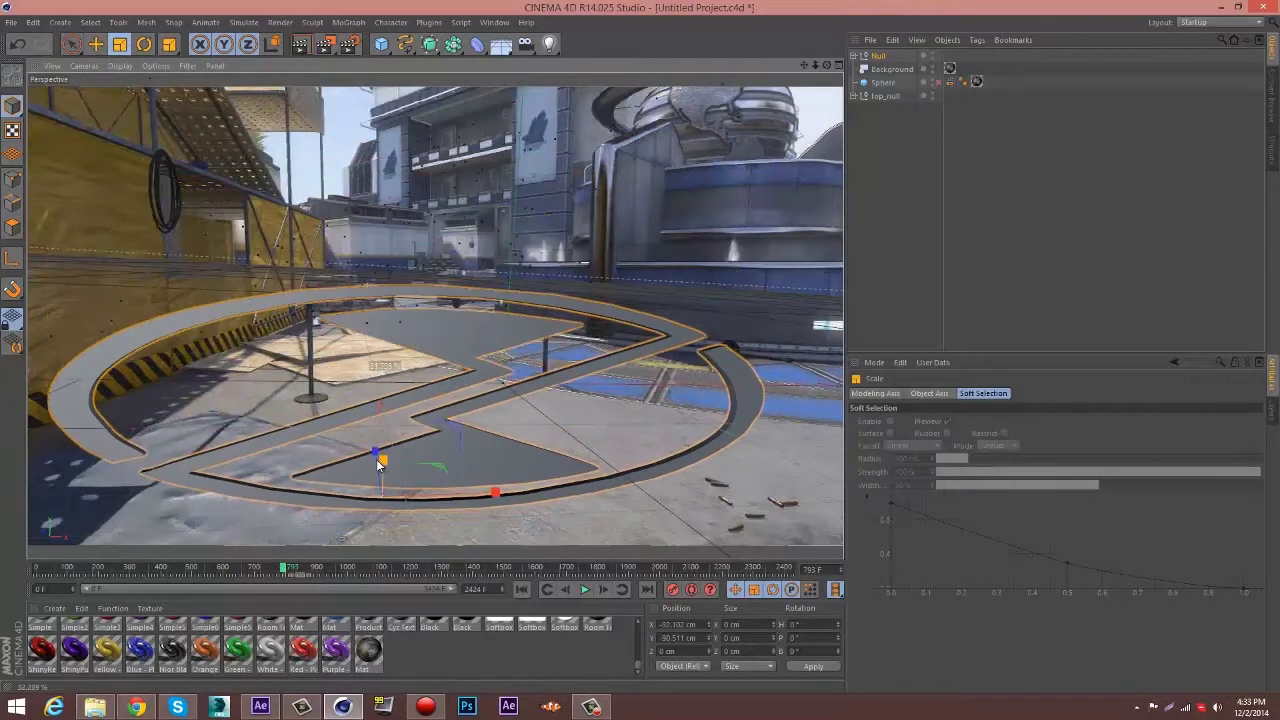
pyautogui.moveTo(494, 494); pyautogui.dragTo(409, 493)
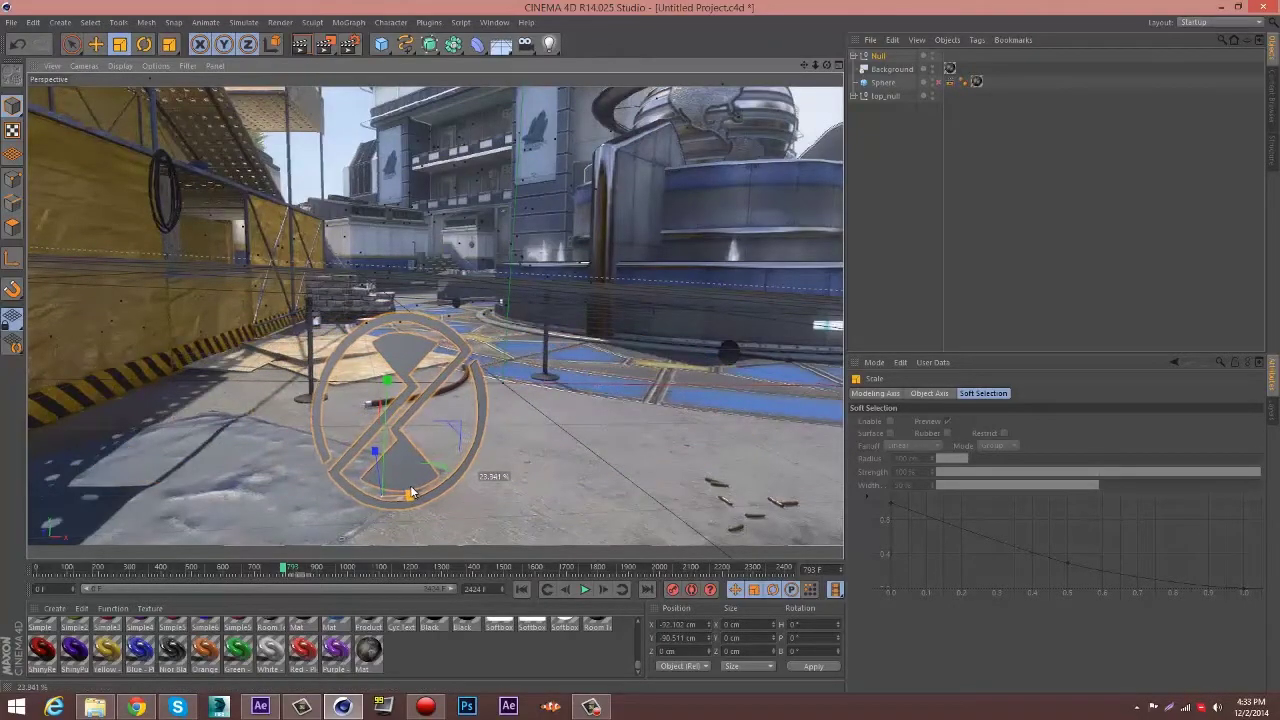
pyautogui.moveTo(409, 493); pyautogui.dragTo(414, 495)
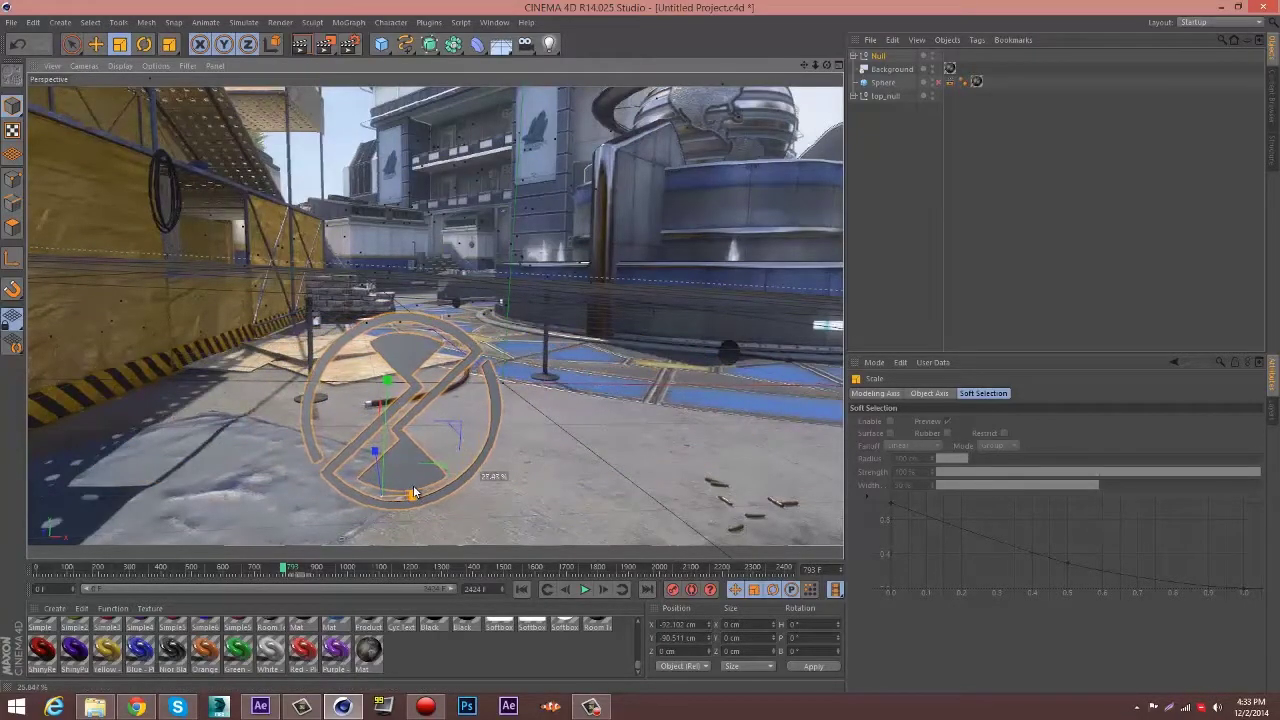
pyautogui.click(71, 44)
pyautogui.moveTo(387, 397)
pyautogui.mouseDown()
pyautogui.moveTo(575, 355)
pyautogui.moveTo(583, 382)
pyautogui.mouseUp()
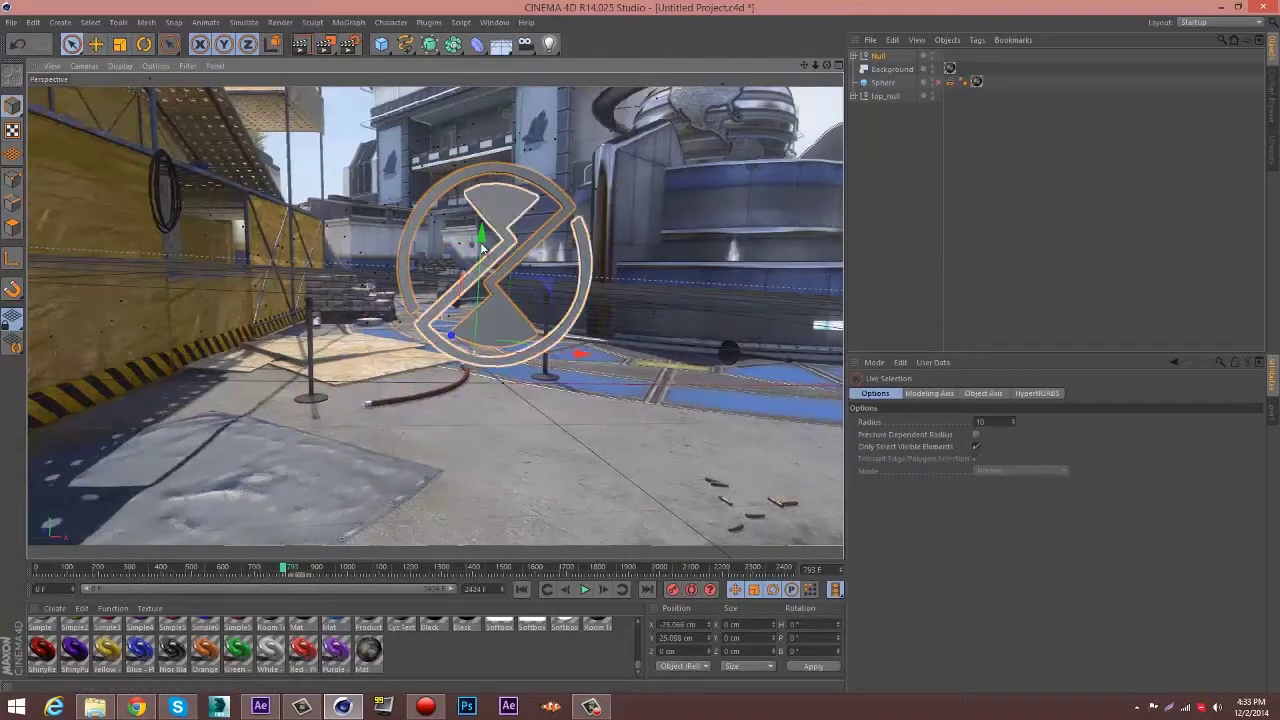
# Scrub the tracked camera move and return to a frame where the logo is visible.
pyautogui.moveTo(284, 568)
pyautogui.mouseDown()
pyautogui.moveTo(166, 576)
pyautogui.moveTo(354, 573)
pyautogui.mouseUp()
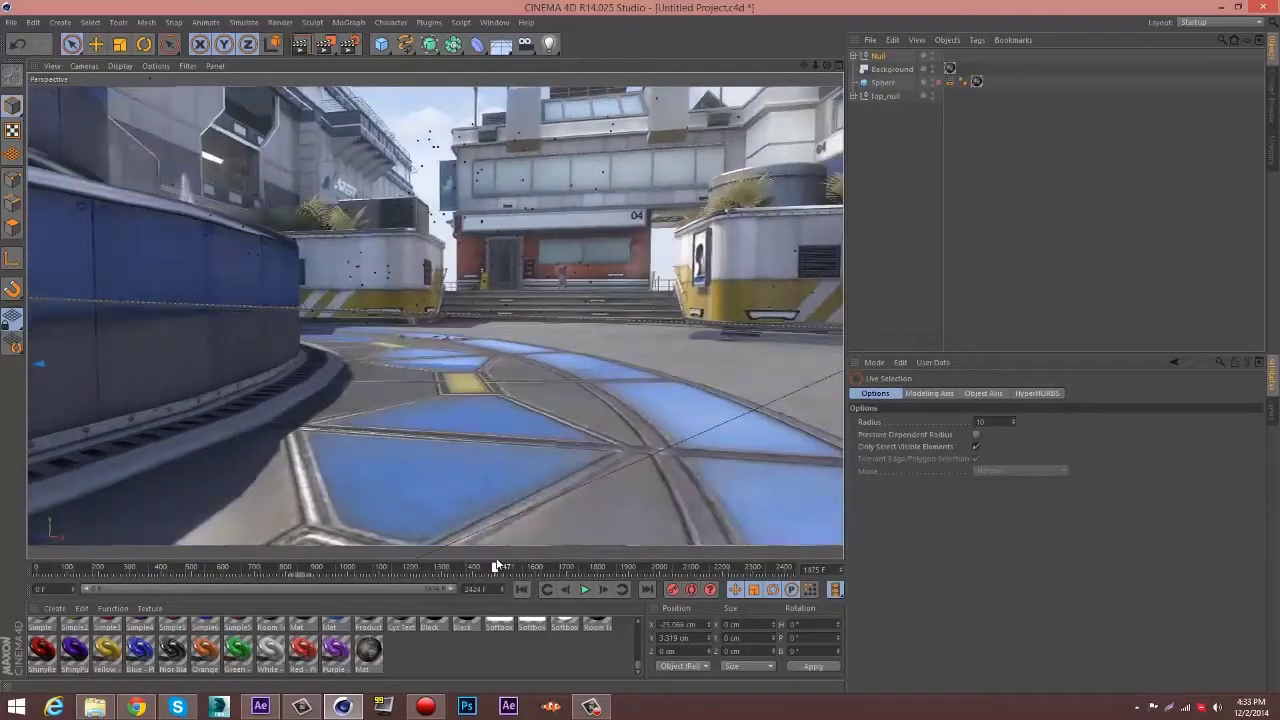
pyautogui.moveTo(354, 573); pyautogui.dragTo(375, 573)
pyautogui.moveTo(280, 578); pyautogui.dragTo(312, 575)
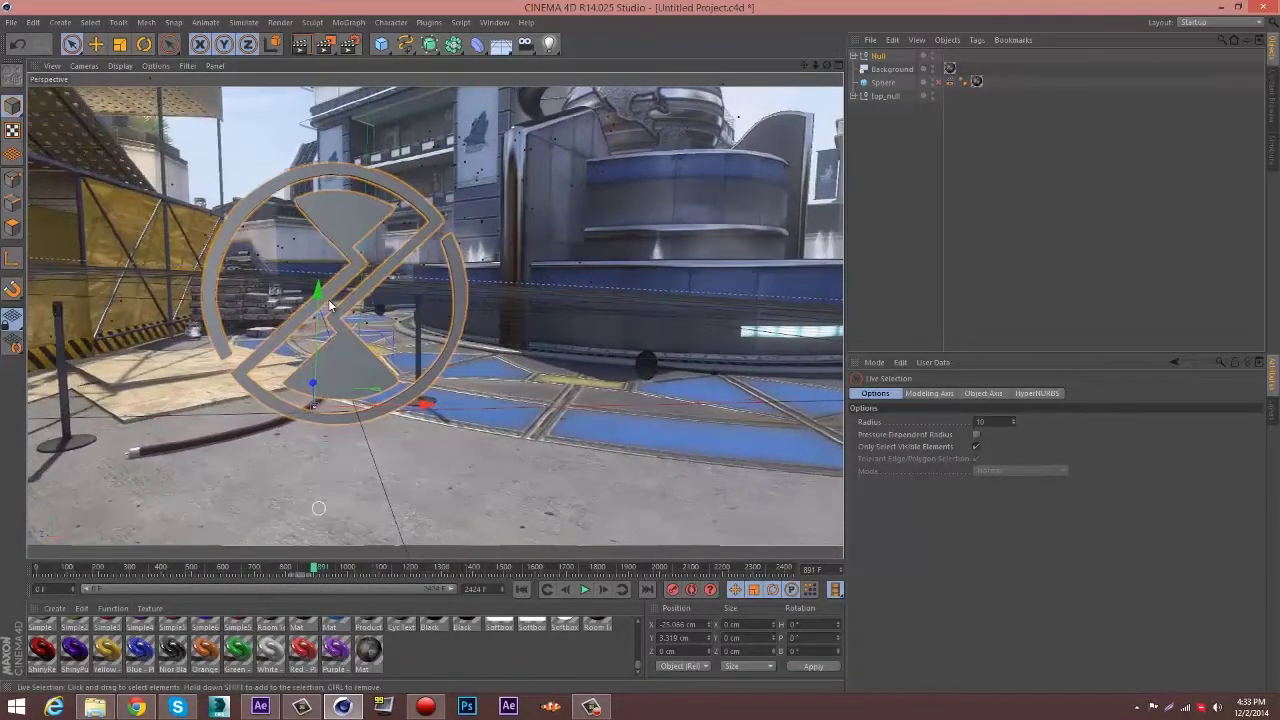
# Raise the logo slightly above the plaza and shrink it further to about 62 percent.
pyautogui.moveTo(316, 292); pyautogui.dragTo(330, 255)
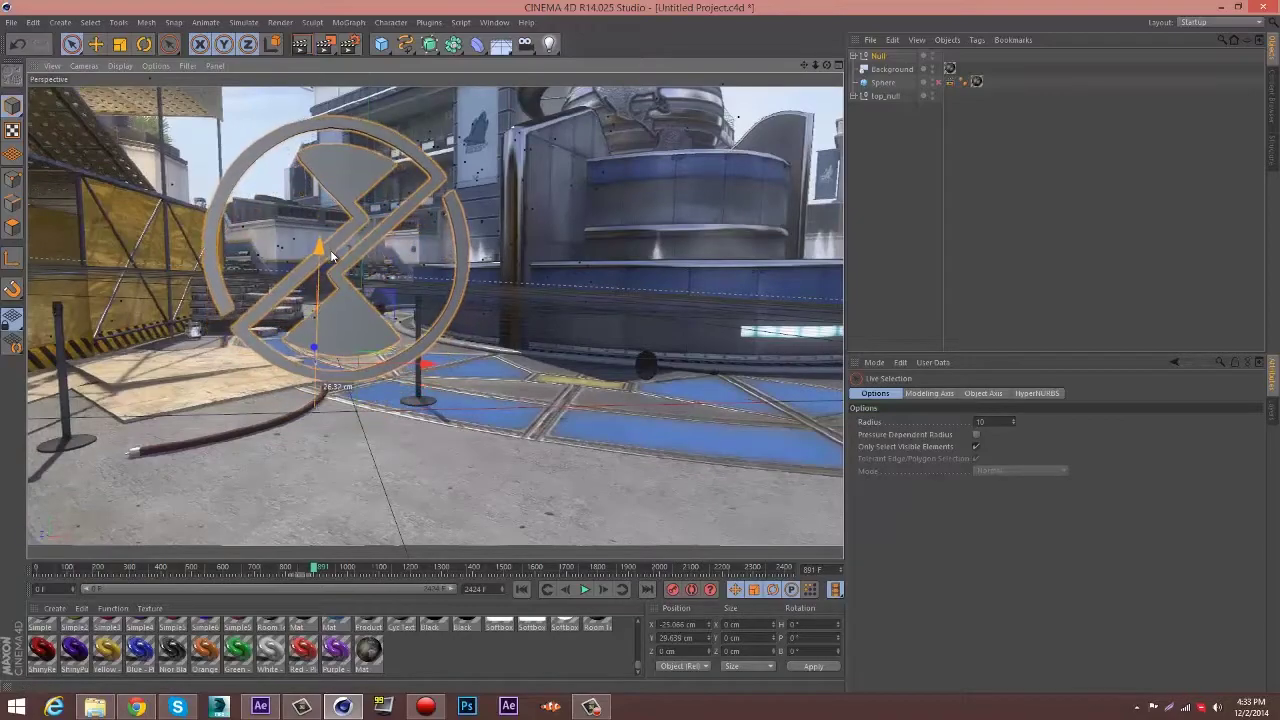
pyautogui.click(120, 44)
pyautogui.moveTo(428, 368)
pyautogui.mouseDown()
pyautogui.moveTo(314, 252)
pyautogui.moveTo(326, 305)
pyautogui.mouseUp()
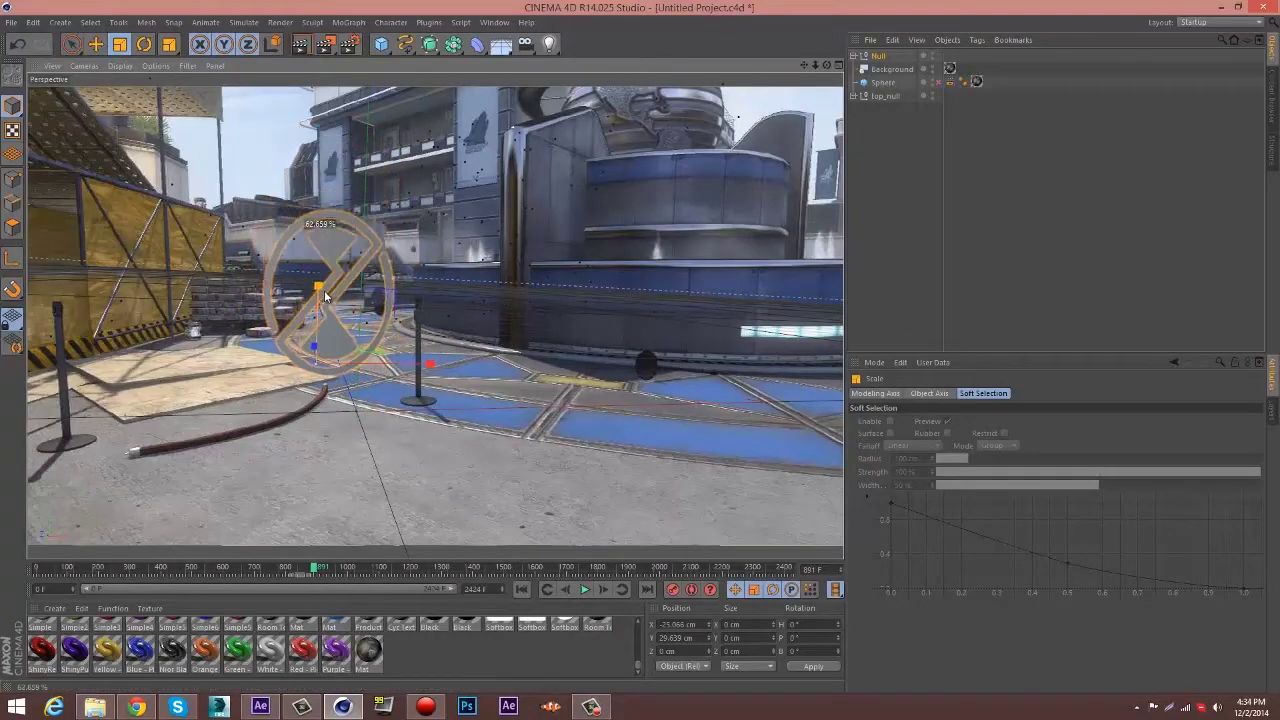
pyautogui.click(73, 46)
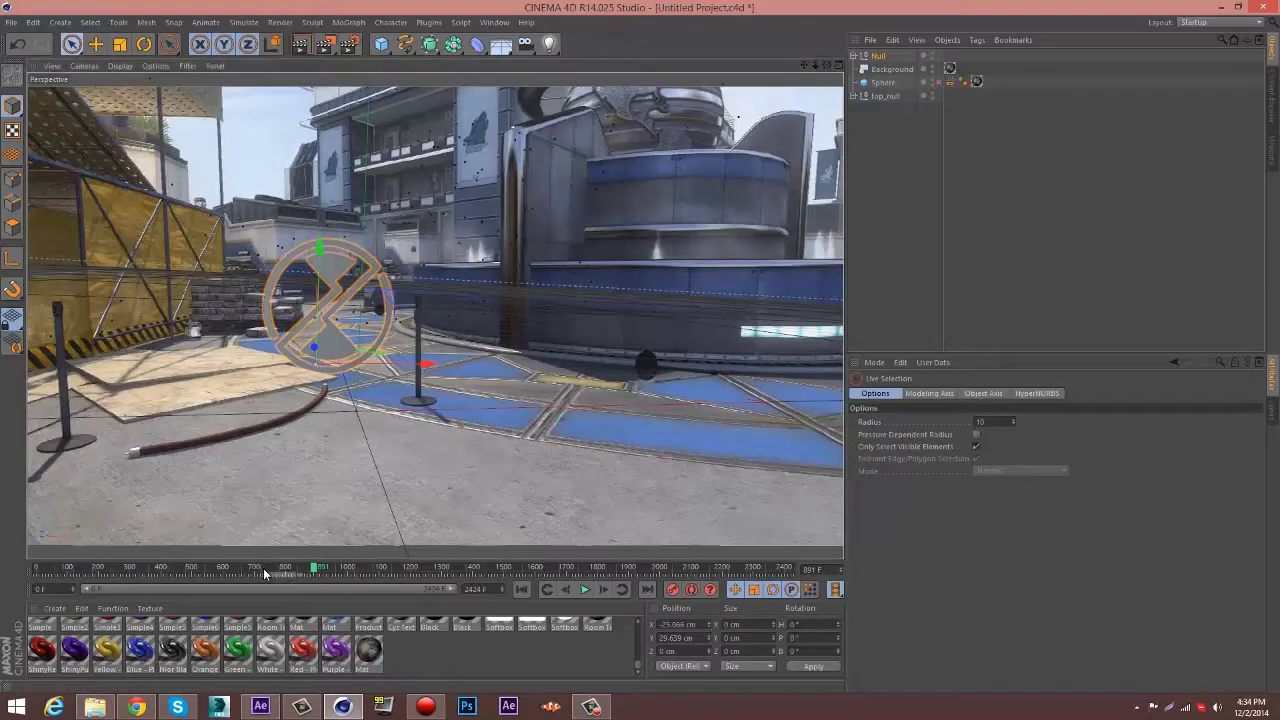
pyautogui.moveTo(285, 574)
pyautogui.mouseDown()
pyautogui.moveTo(210, 568)
pyautogui.moveTo(360, 566)
pyautogui.moveTo(320, 567)
pyautogui.mouseUp()
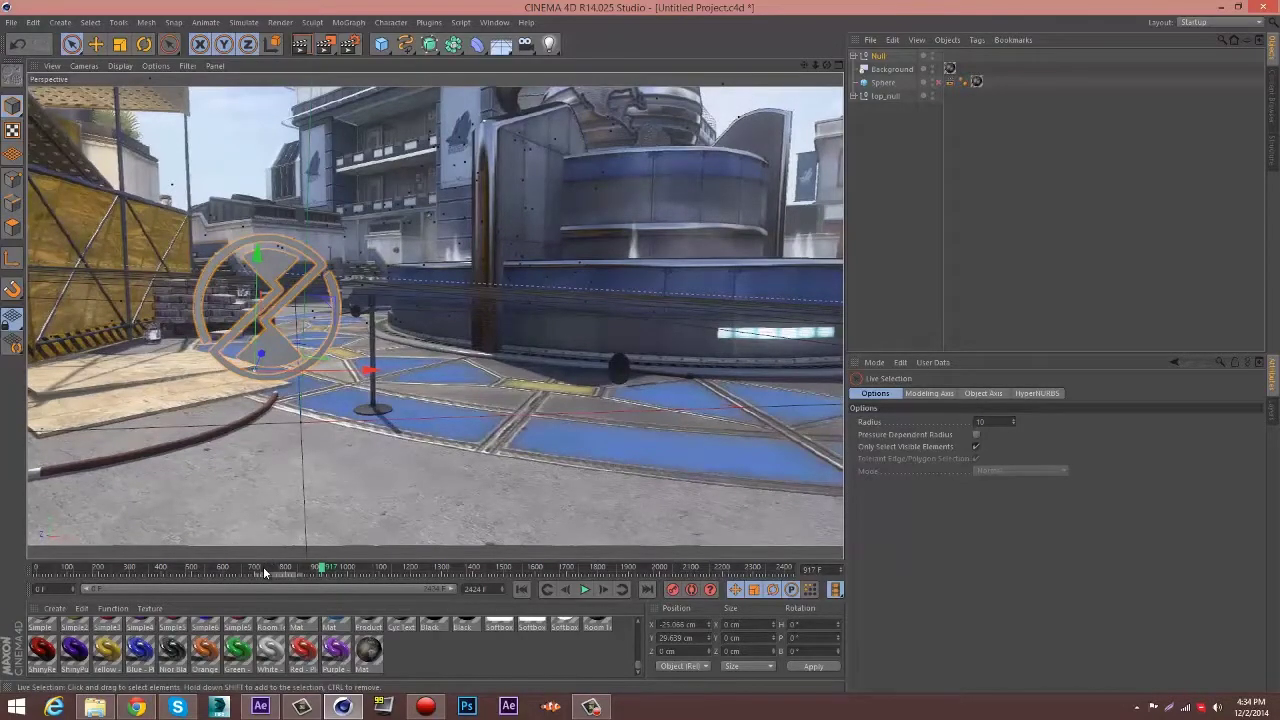
pyautogui.moveTo(263, 566)
pyautogui.mouseDown()
pyautogui.moveTo(210, 572)
pyautogui.moveTo(491, 580)
pyautogui.moveTo(183, 589)
pyautogui.moveTo(294, 587)
pyautogui.moveTo(264, 590)
pyautogui.mouseUp()
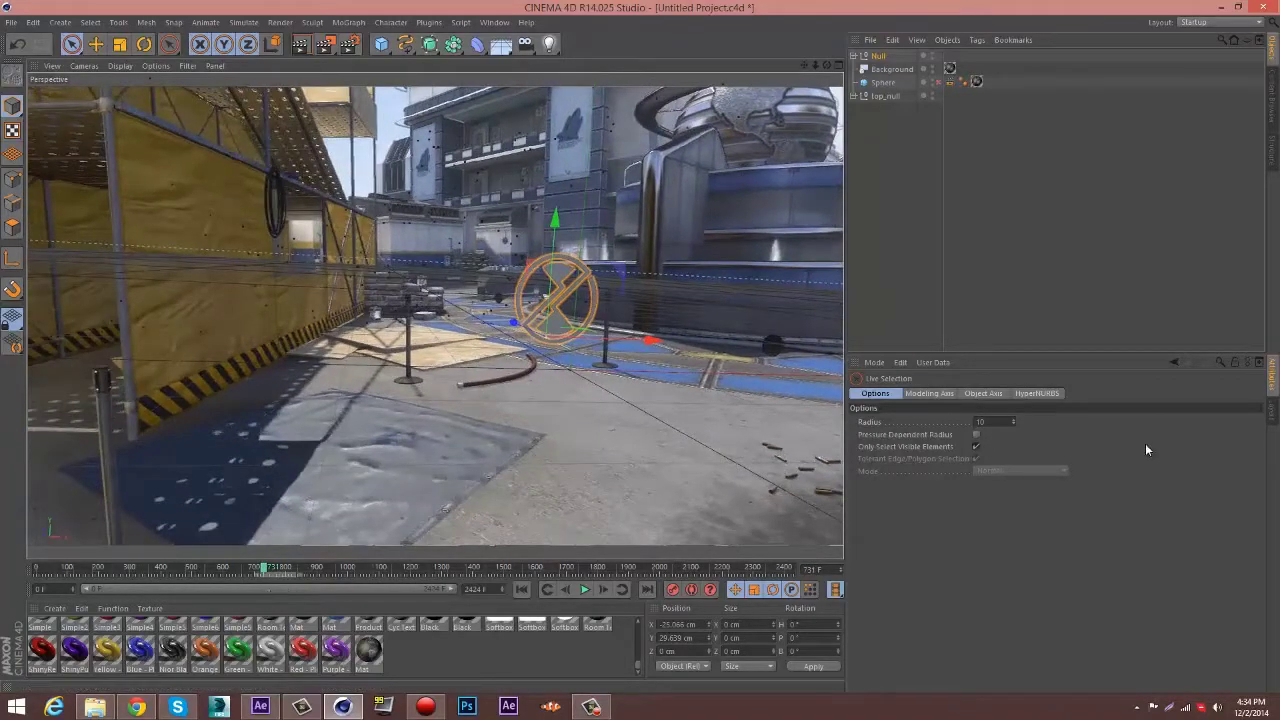